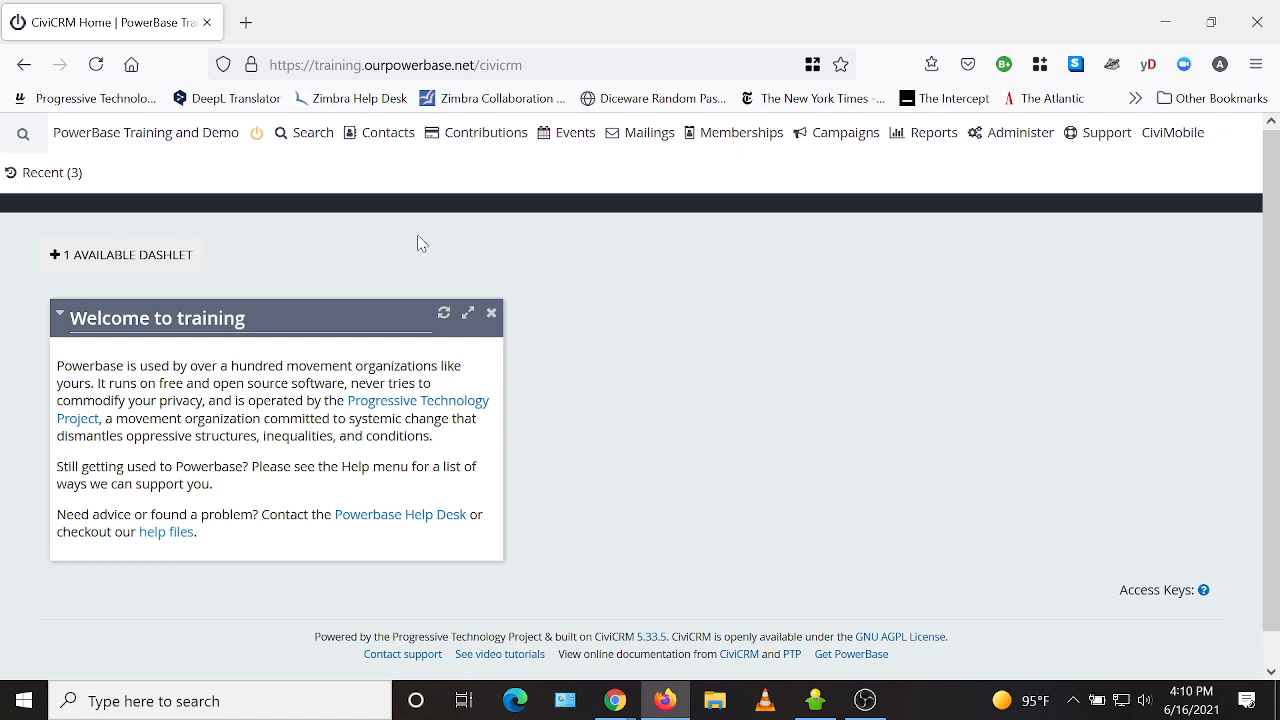
# - Open the Find and Merge Duplicate Contacts page and look over the household, individual and organization rules
pyautogui.moveTo(386, 140)
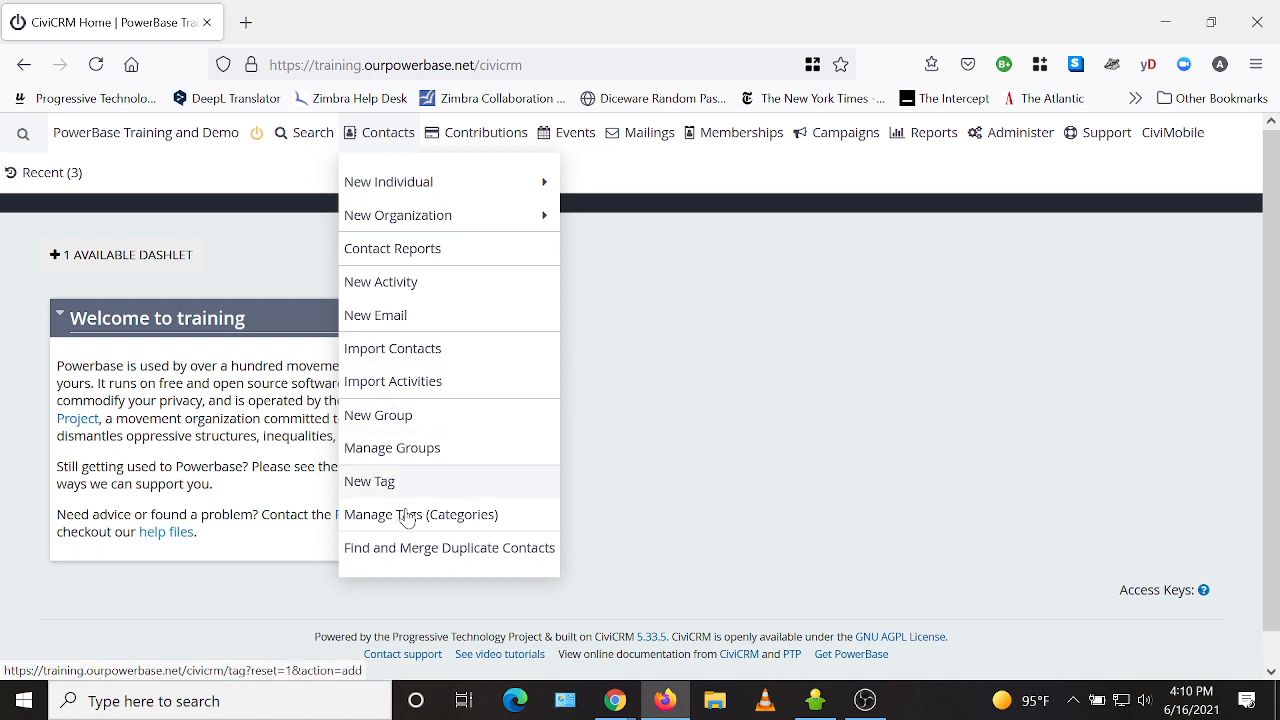
pyautogui.click(418, 552)
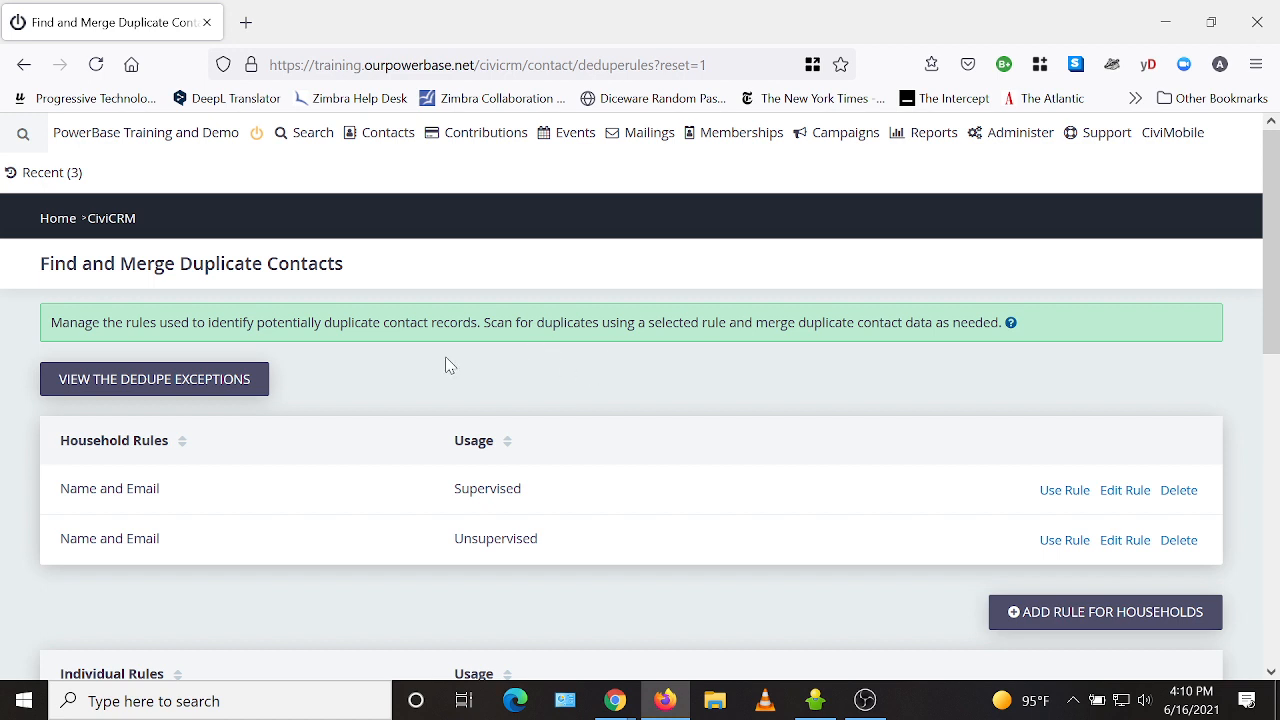
pyautogui.scroll(-1, 445, 364)
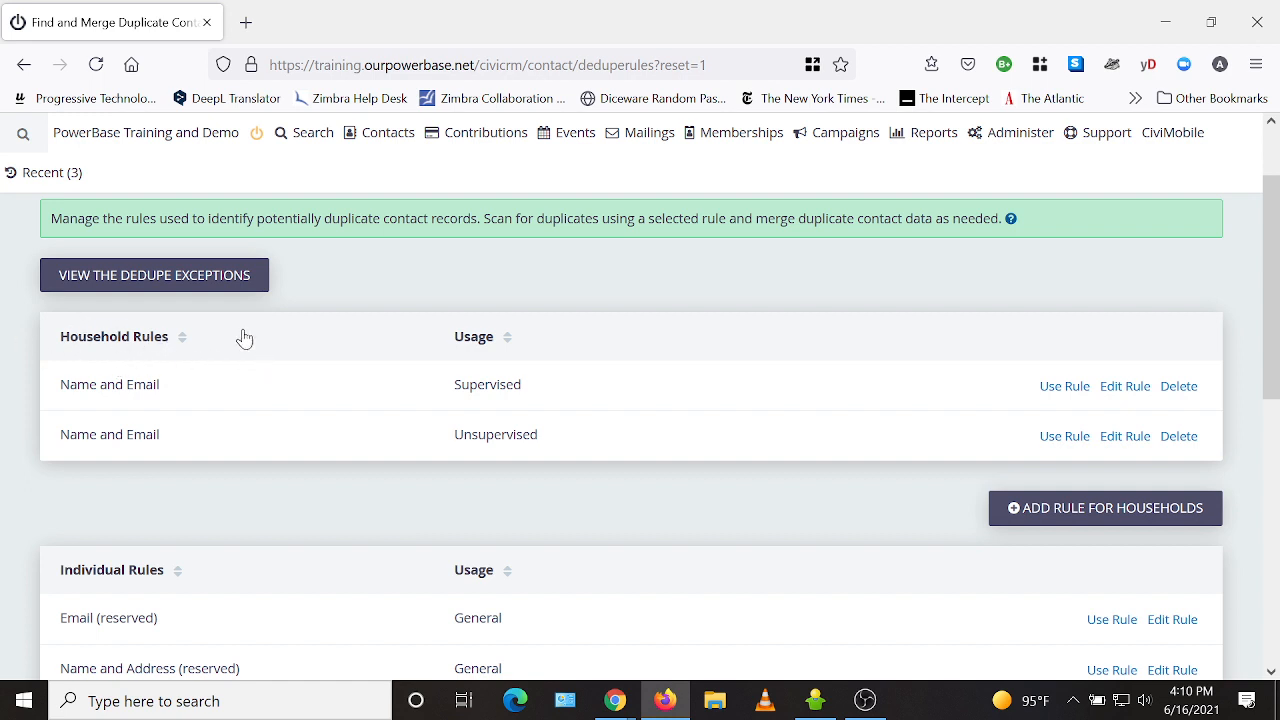
pyautogui.scroll(-2, 280, 371)
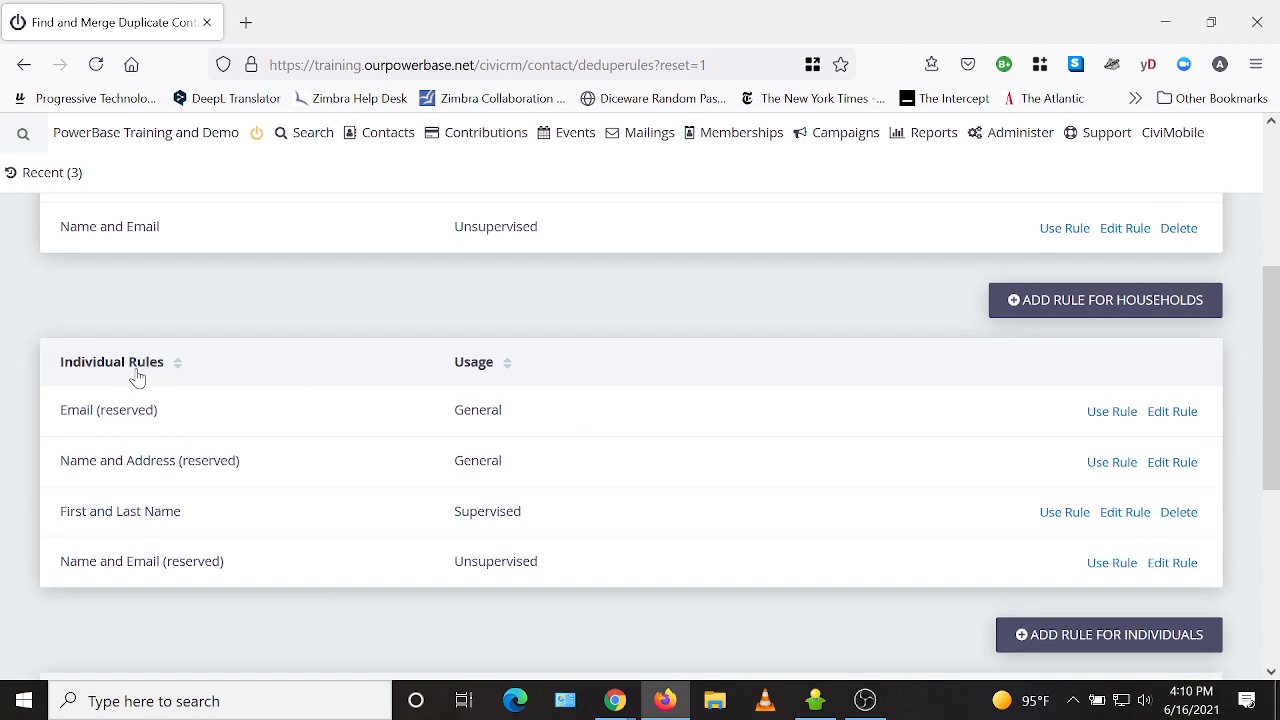
pyautogui.scroll(-4, 278, 395)
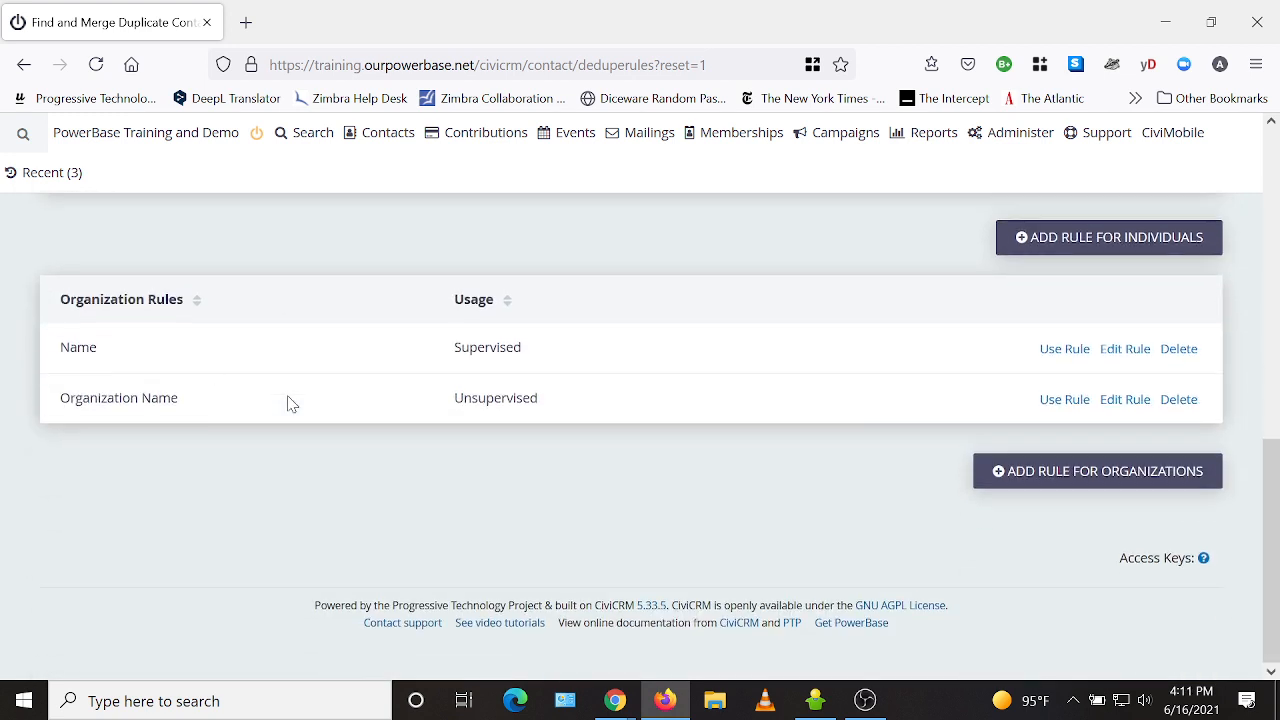
pyautogui.scroll(3, 320, 477)
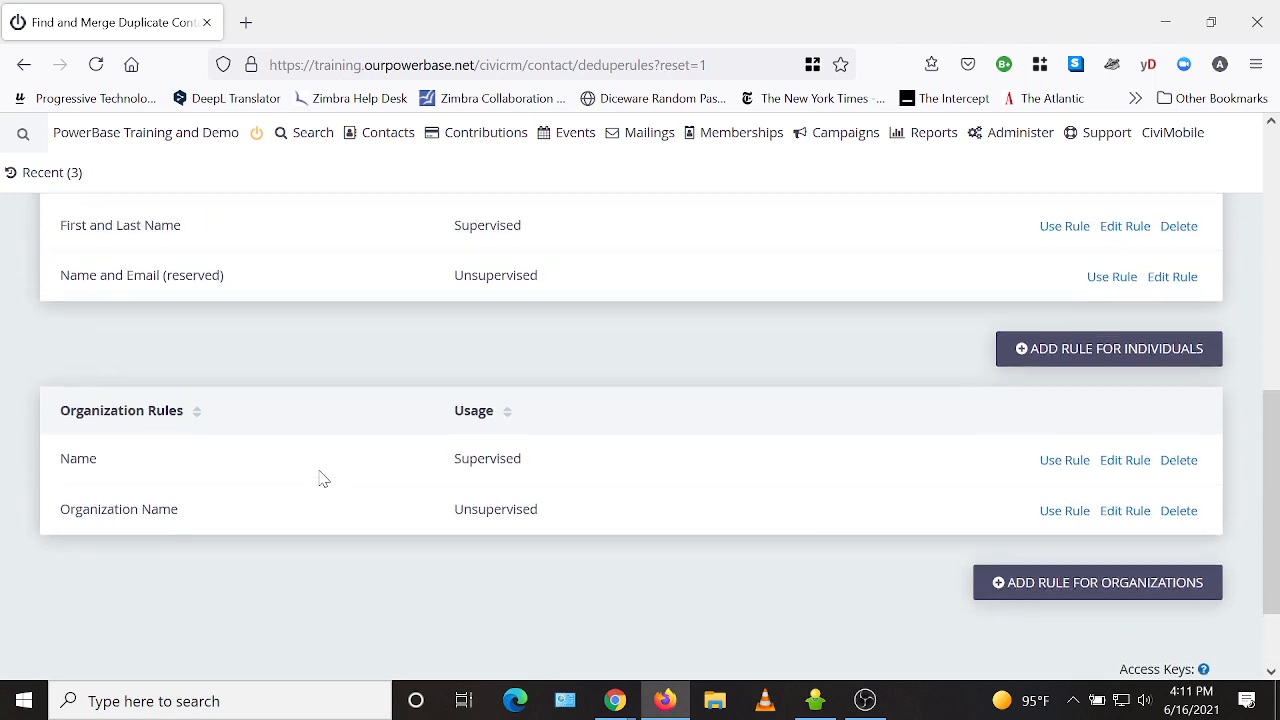
pyautogui.scroll(1, 240, 335)
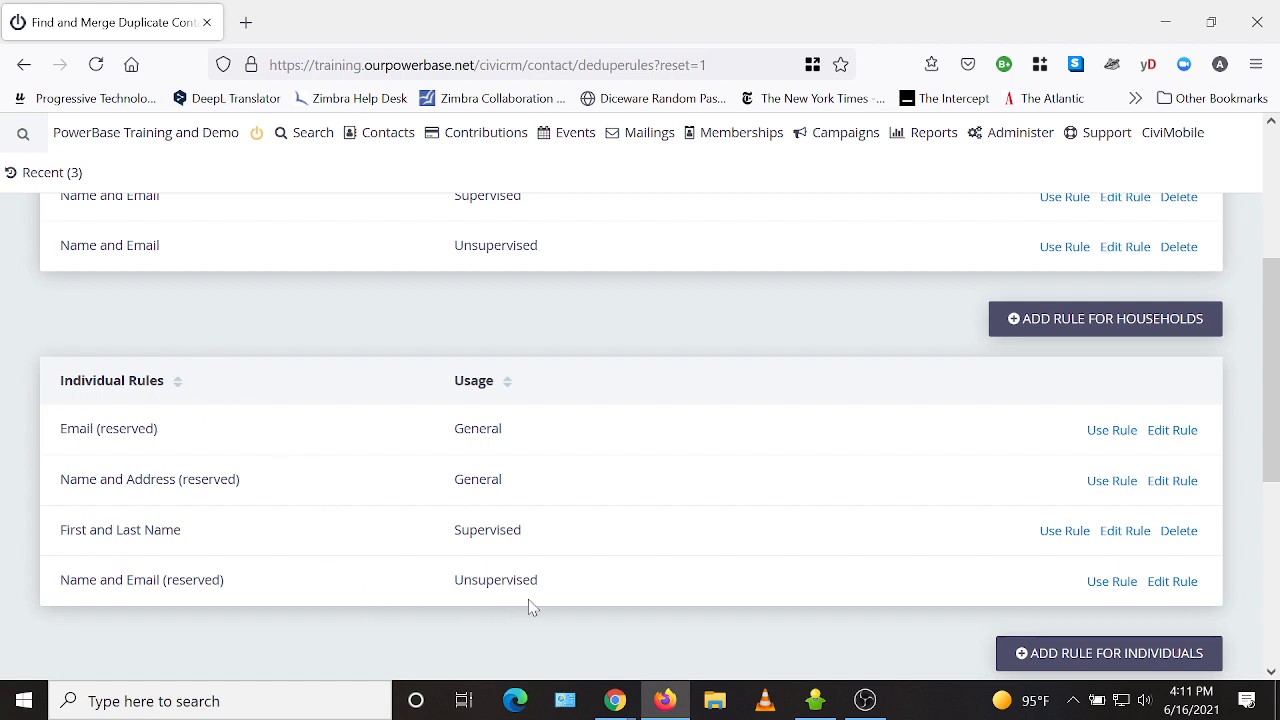
# - Examine the Unsupervised, Supervised and General usage types assigned to the individual rules
pyautogui.moveTo(546, 582); pyautogui.dragTo(420, 575)
pyautogui.moveTo(528, 533); pyautogui.dragTo(452, 528)
pyautogui.moveTo(531, 486); pyautogui.dragTo(449, 477)
pyautogui.moveTo(542, 580); pyautogui.dragTo(451, 577)
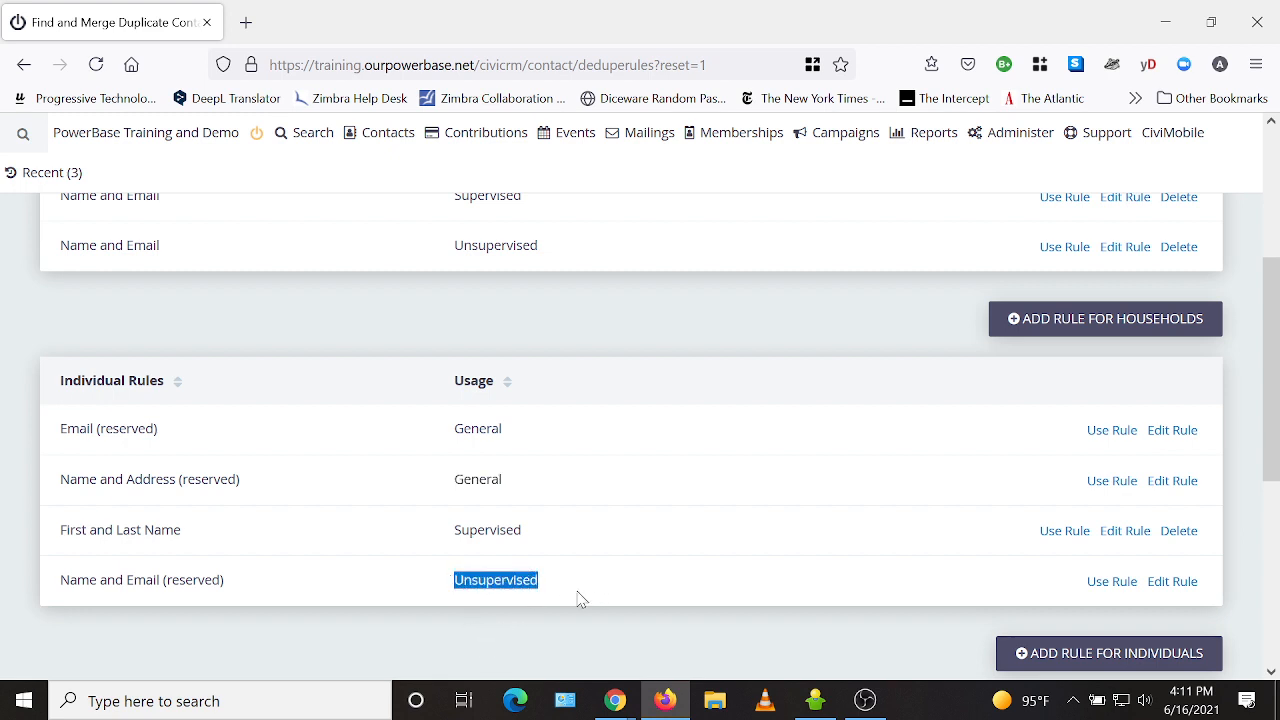
pyautogui.click(531, 639)
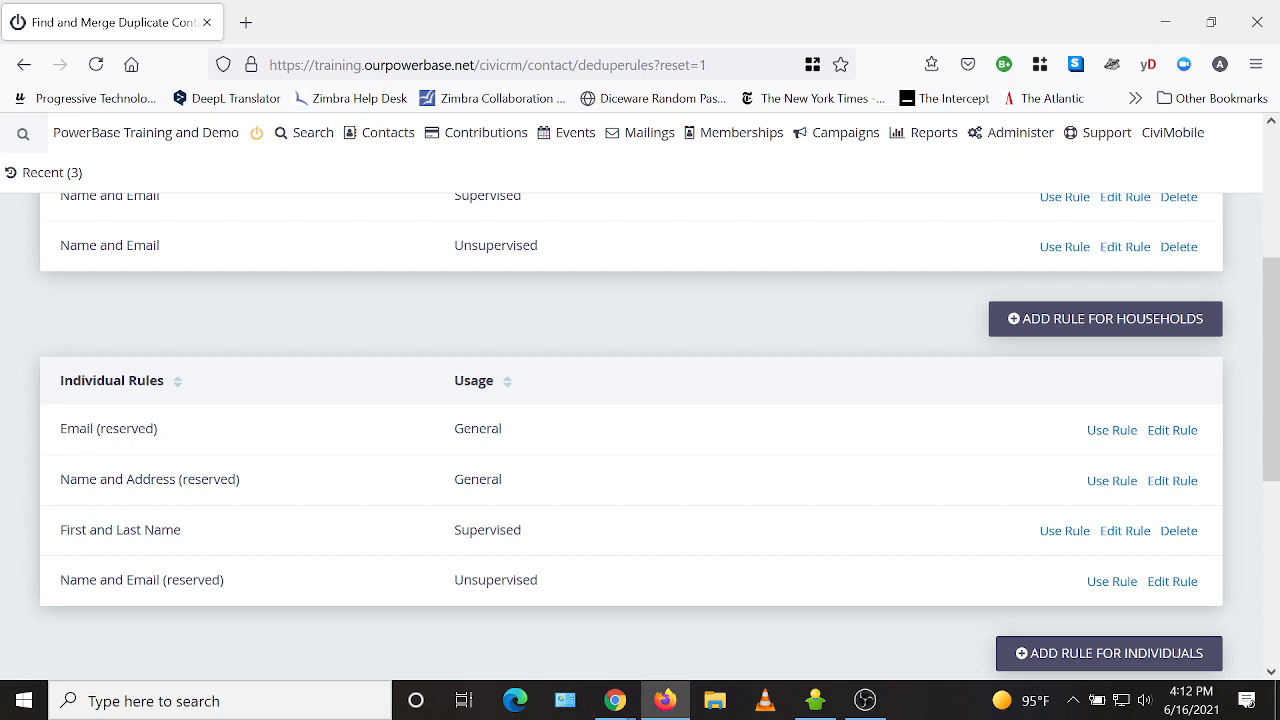
pyautogui.moveTo(535, 532); pyautogui.dragTo(457, 538)
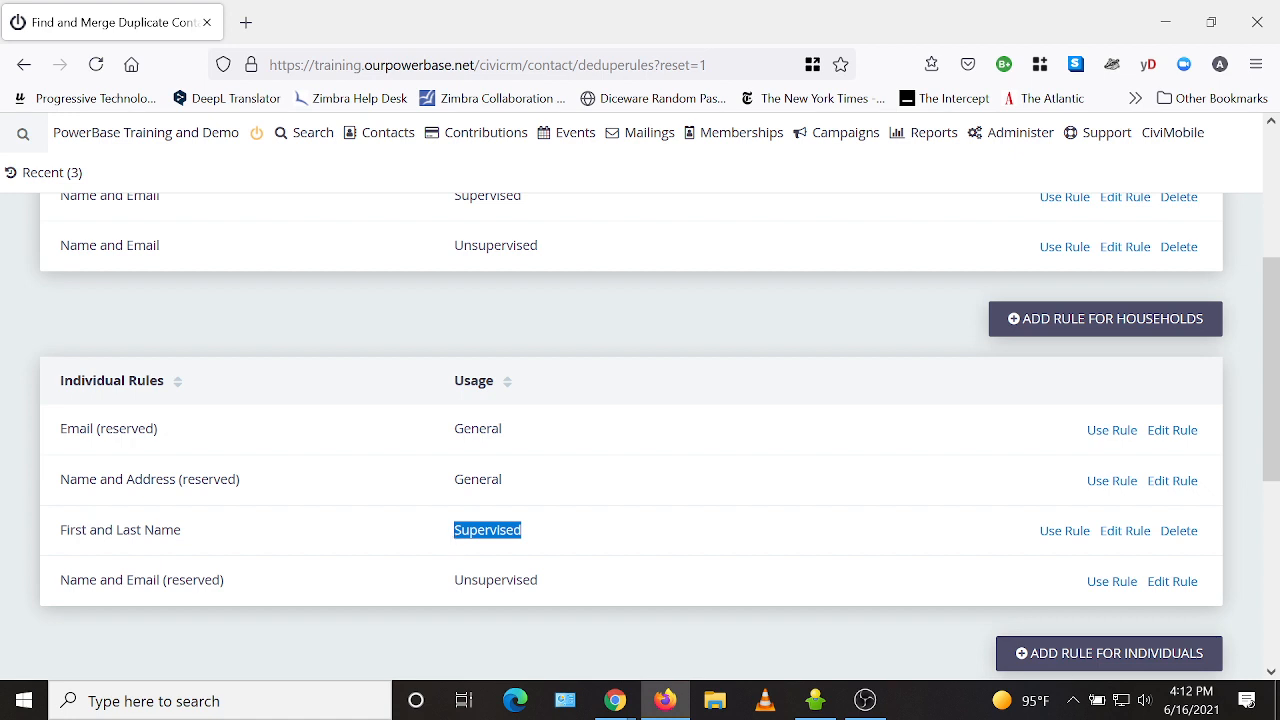
pyautogui.moveTo(570, 590); pyautogui.dragTo(445, 593)
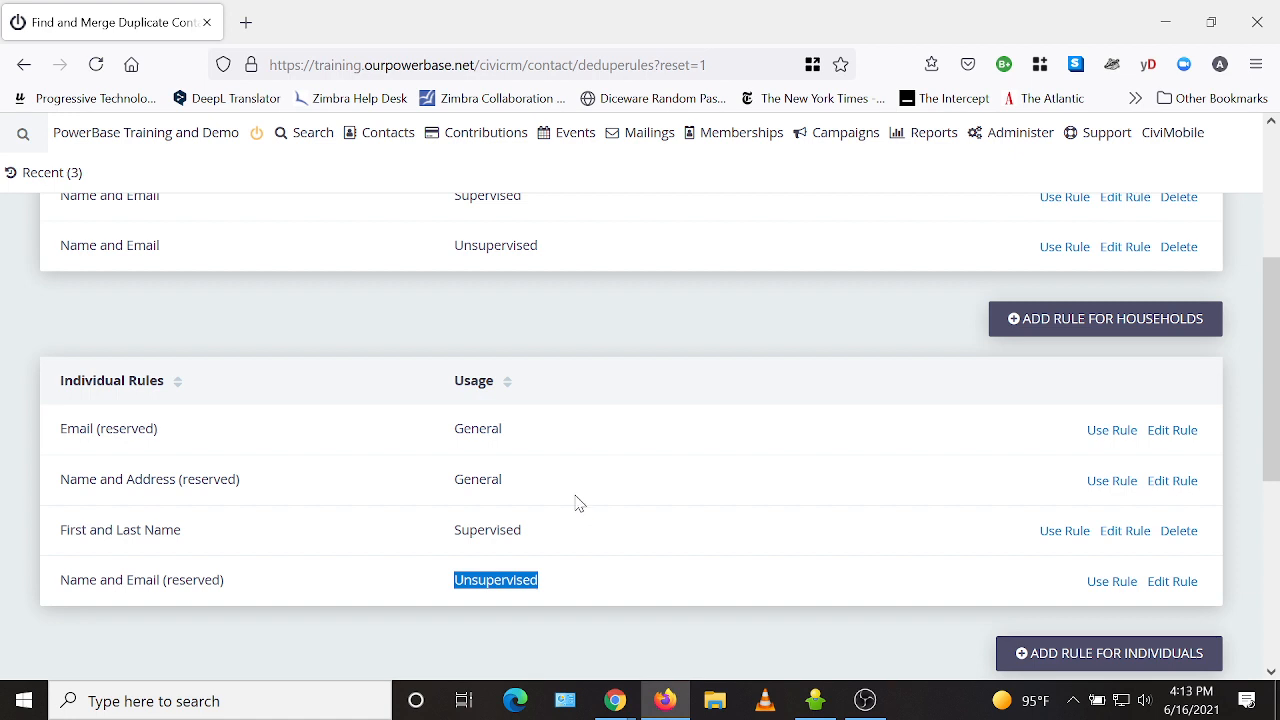
pyautogui.moveTo(545, 485); pyautogui.dragTo(452, 486)
pyautogui.moveTo(520, 432); pyautogui.dragTo(444, 428)
pyautogui.moveTo(530, 481); pyautogui.dragTo(446, 480)
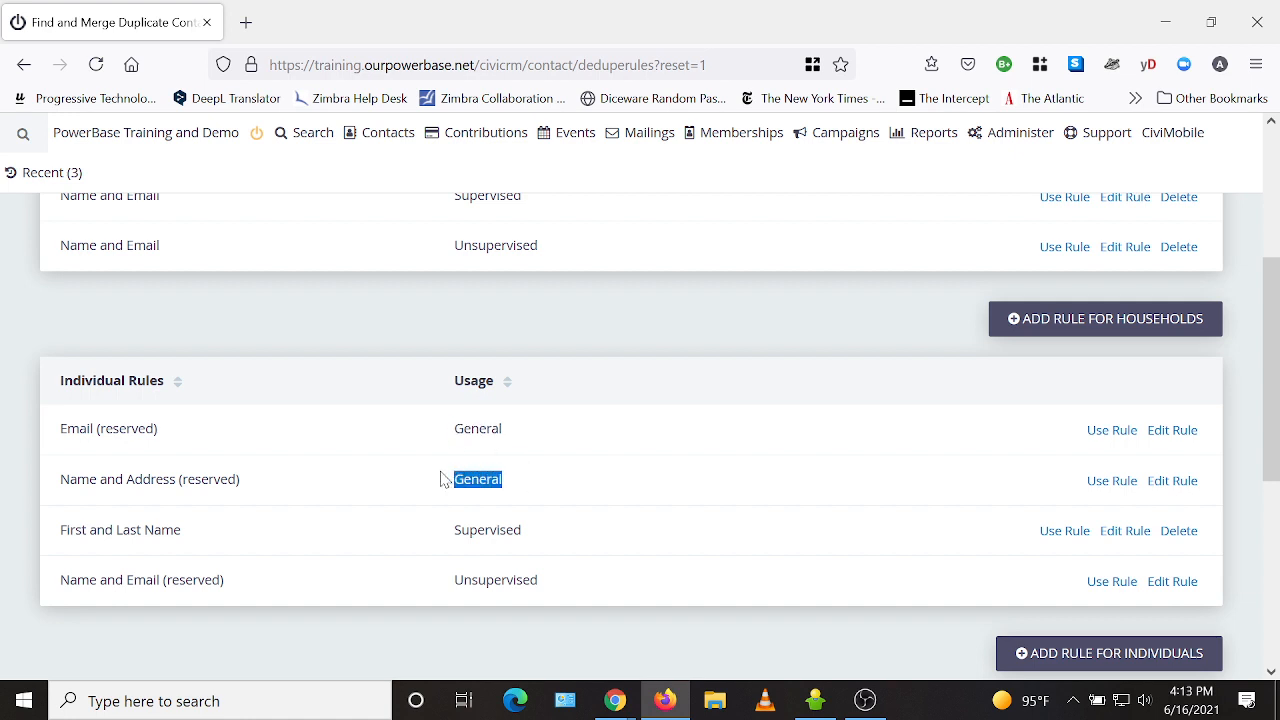
pyautogui.click(545, 432)
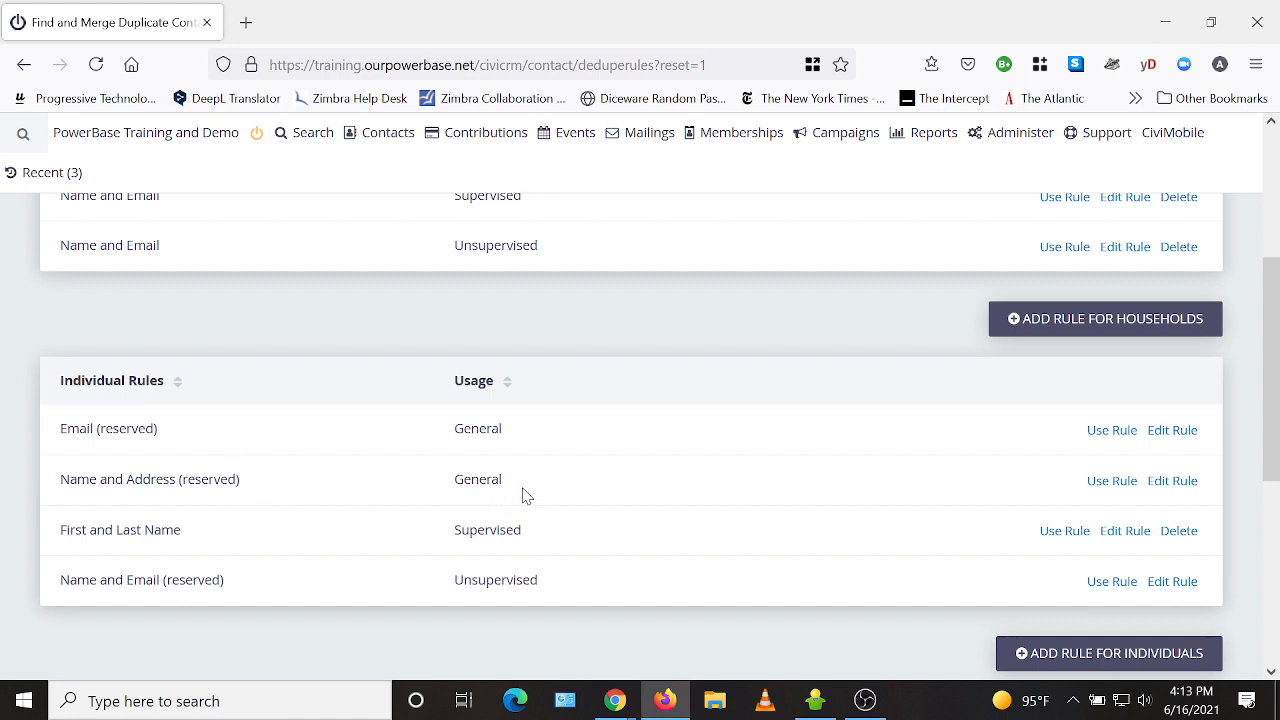
pyautogui.moveTo(517, 489); pyautogui.dragTo(440, 489)
# - Open the First and Last Name individual rule for editing and review its usage, matching fields and weight threshold
pyautogui.scroll(-2, 618, 510)
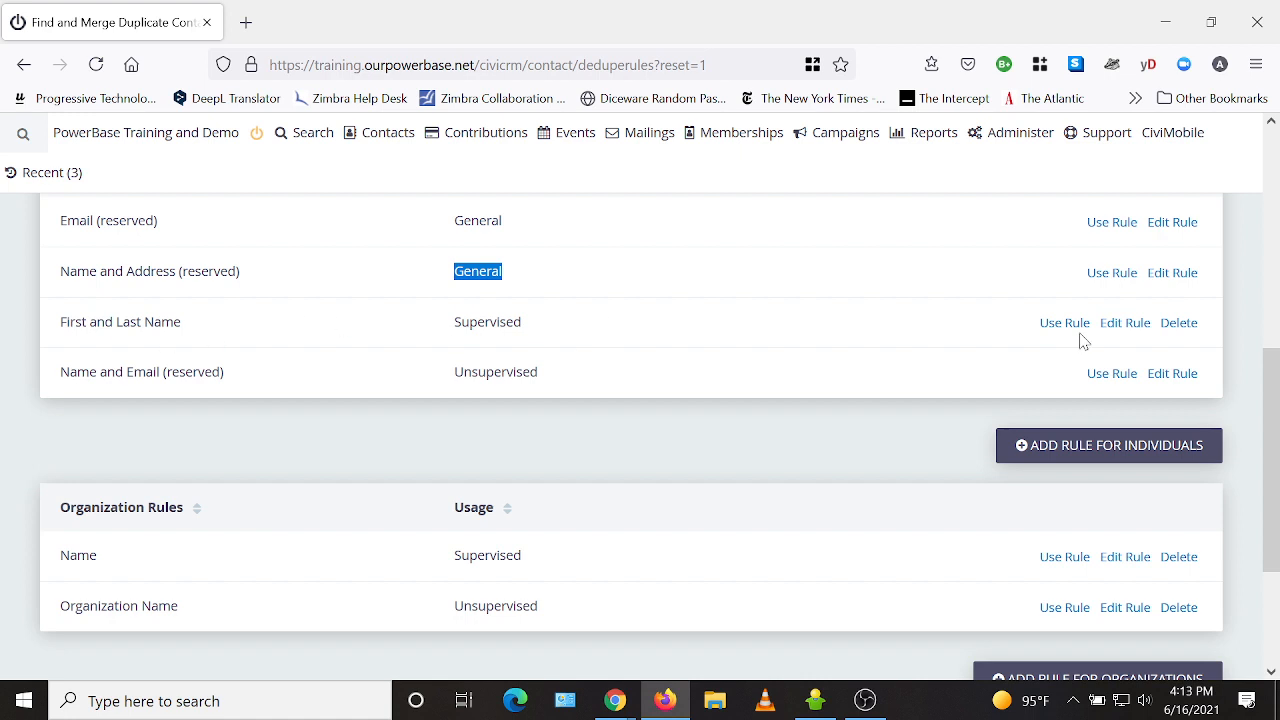
pyautogui.click(1128, 326)
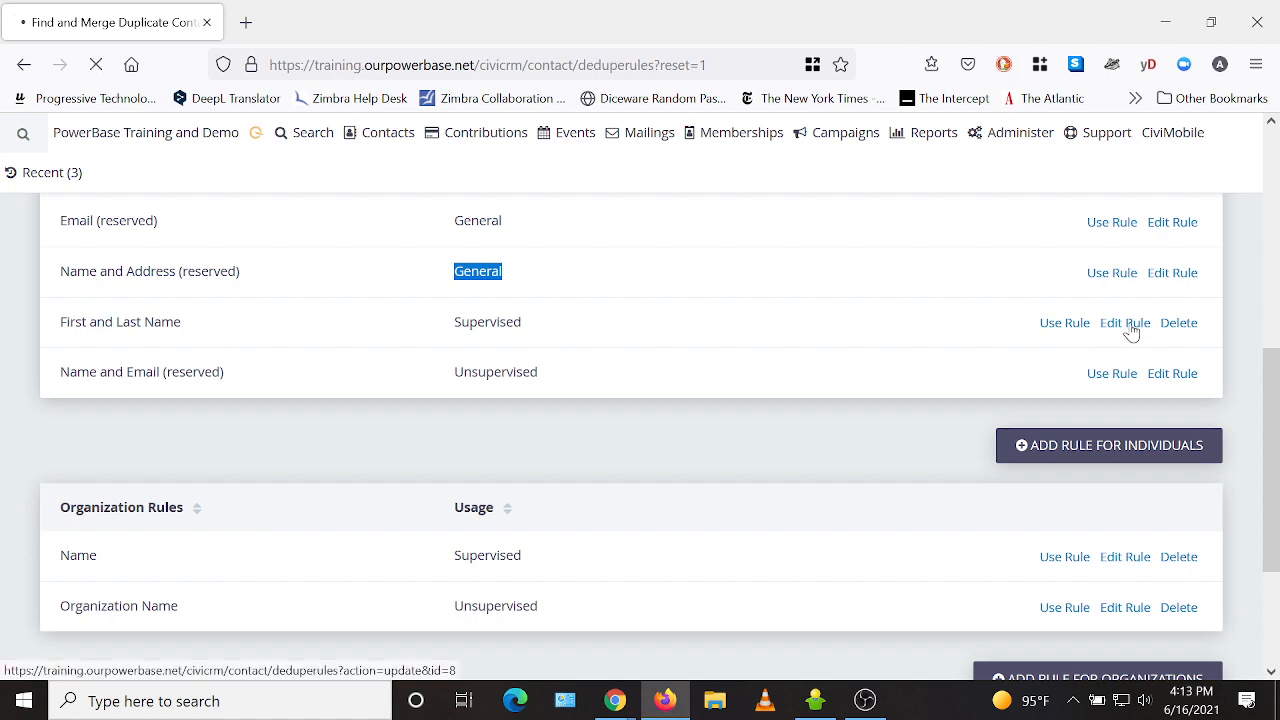
pyautogui.scroll(-1, 699, 340)
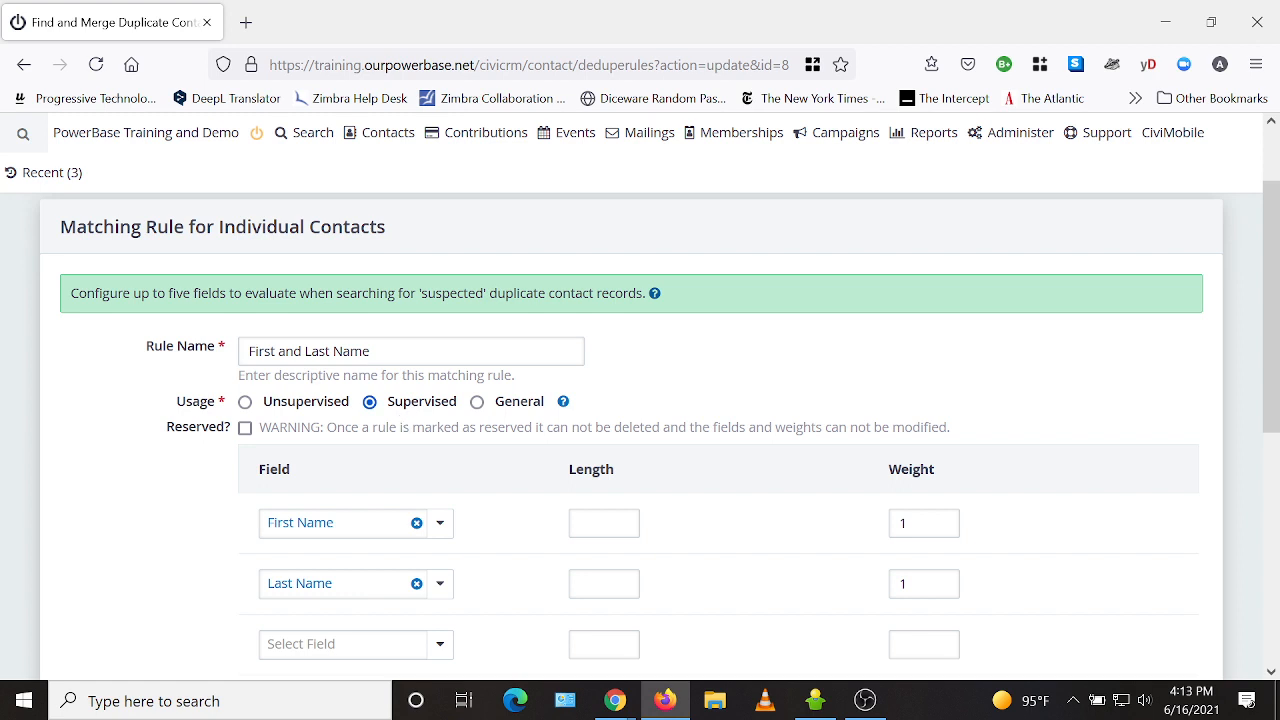
pyautogui.scroll(-2, 826, 357)
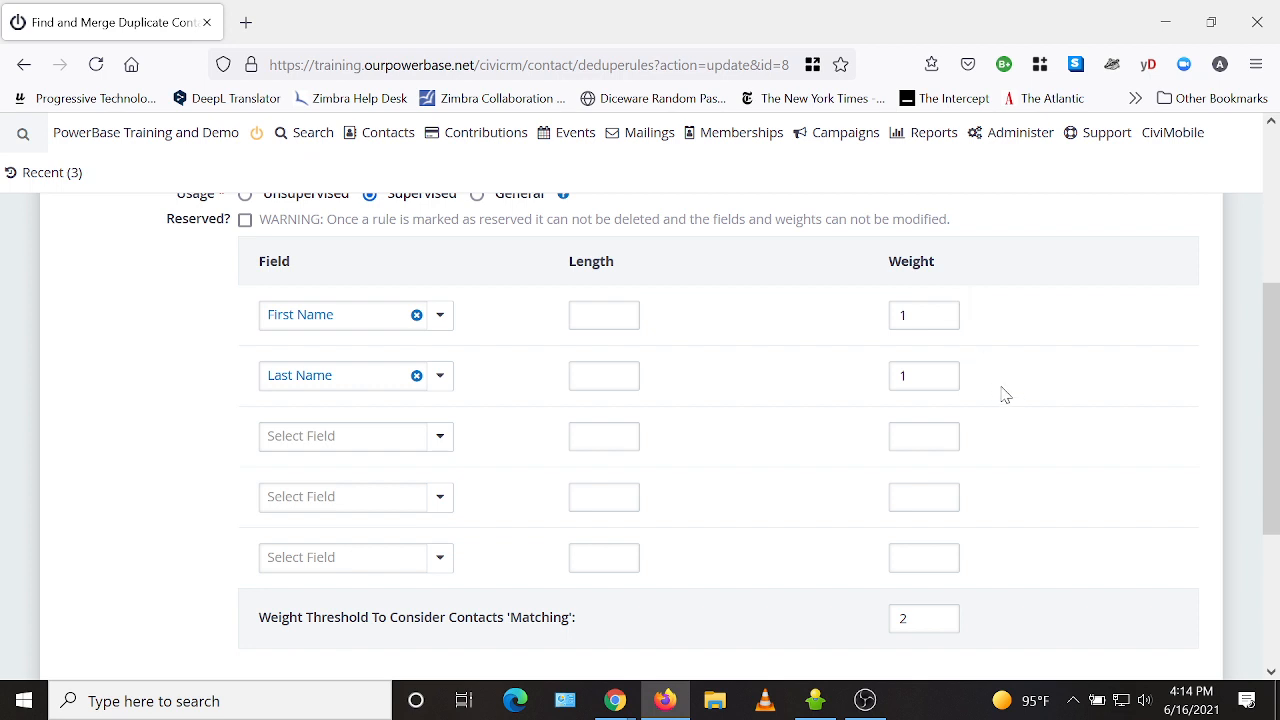
pyautogui.scroll(-1, 1020, 397)
pyautogui.scroll(1, 1054, 391)
pyautogui.scroll(-1, 1088, 350)
pyautogui.scroll(-1, 1070, 345)
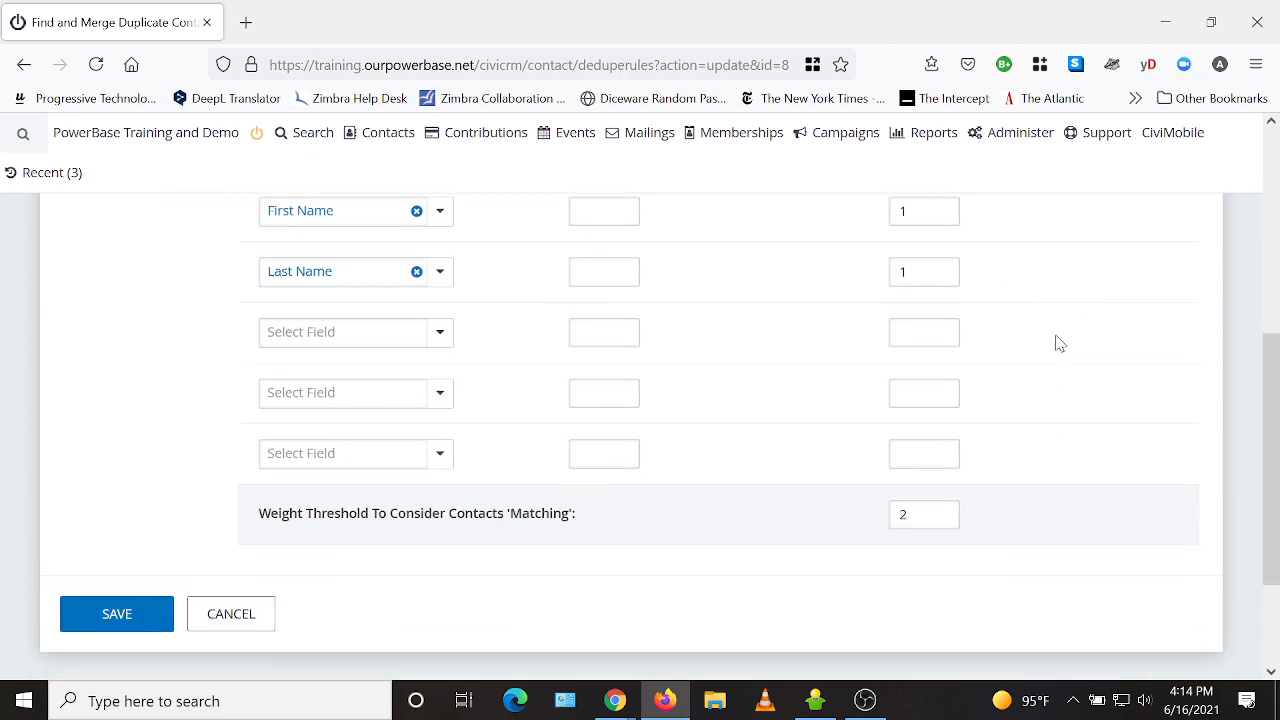
pyautogui.scroll(1, 477, 251)
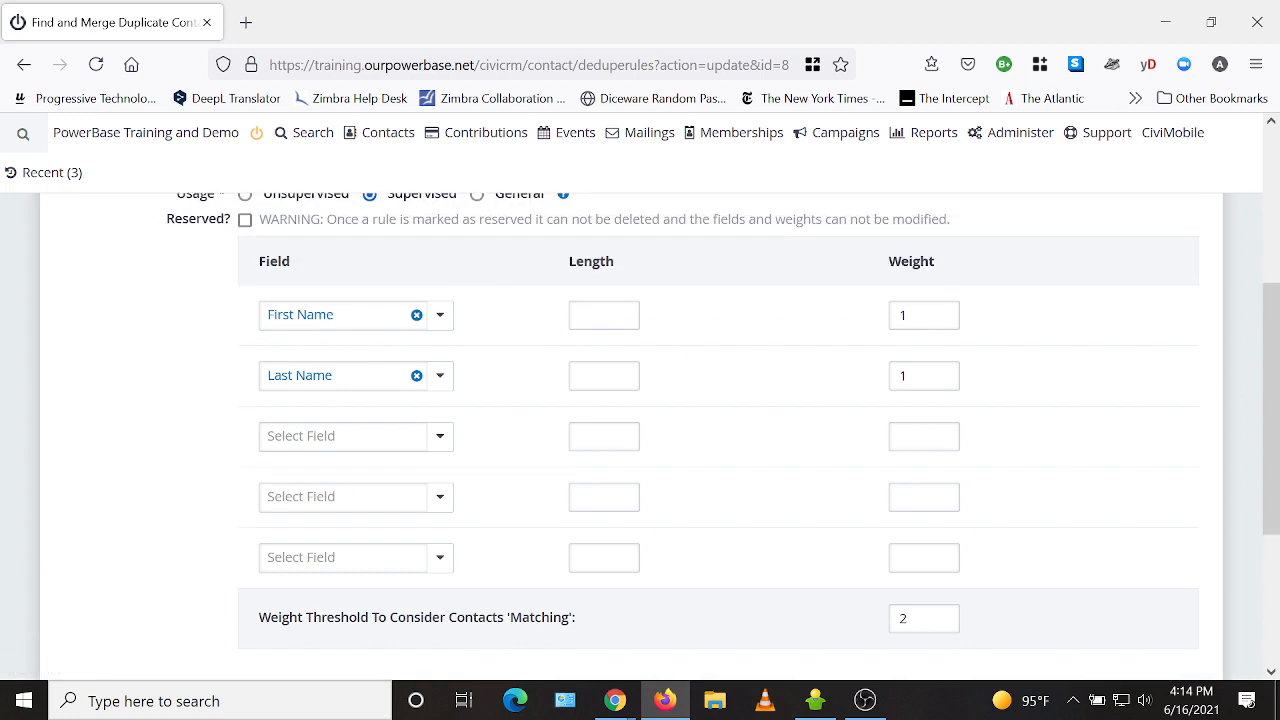
# - Compare the First Name and Last Name weights with the weight threshold for matching contacts
pyautogui.doubleClick(905, 315)
pyautogui.doubleClick(905, 376)
pyautogui.doubleClick(905, 618)
pyautogui.click(925, 376)
pyautogui.doubleClick(905, 618)
pyautogui.click(1169, 586)
pyautogui.scroll(3, 1171, 557)
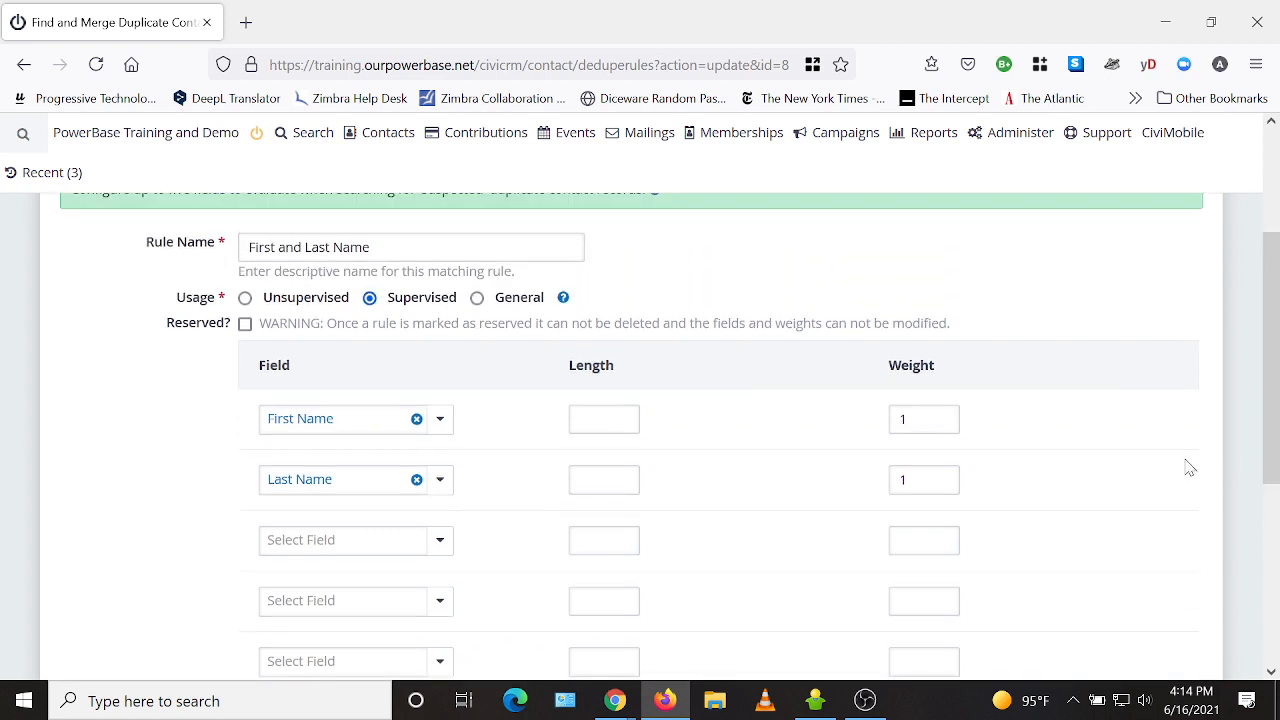
pyautogui.scroll(2, 1146, 430)
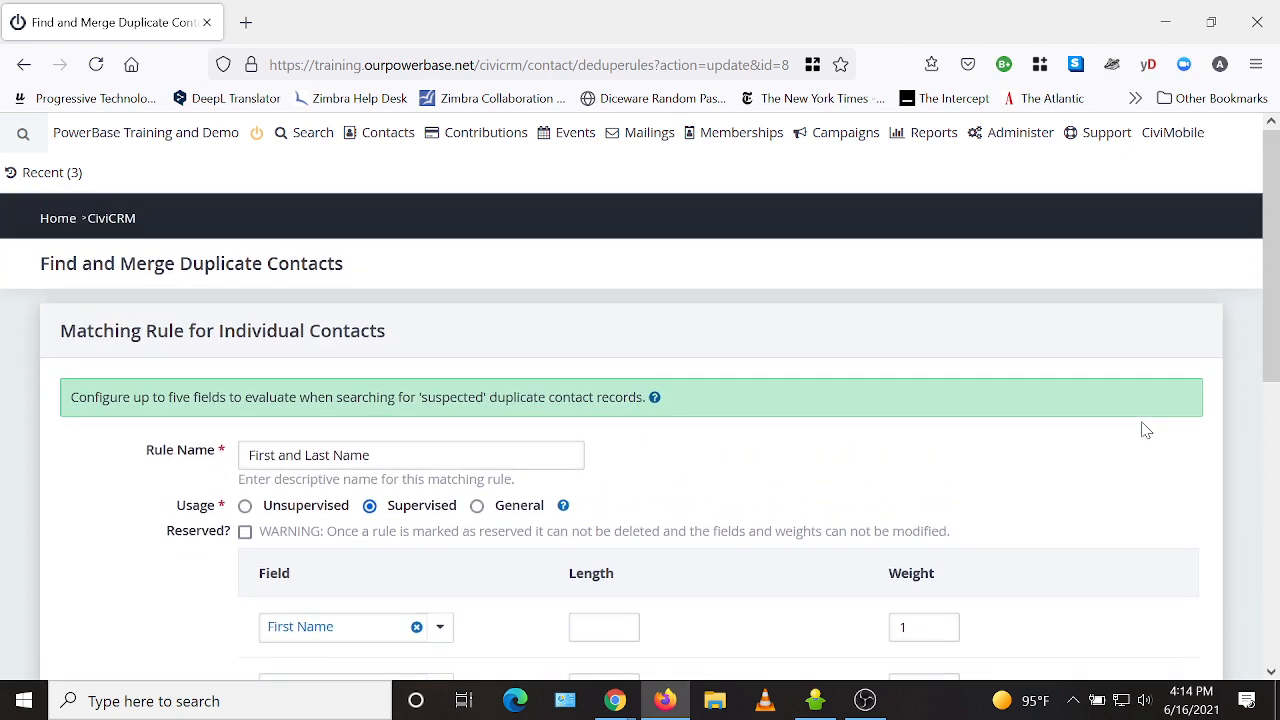
# - Return to the list of duplicate rules and check the usage of the Name and Email (reserved) individual rule
pyautogui.moveTo(390, 134)
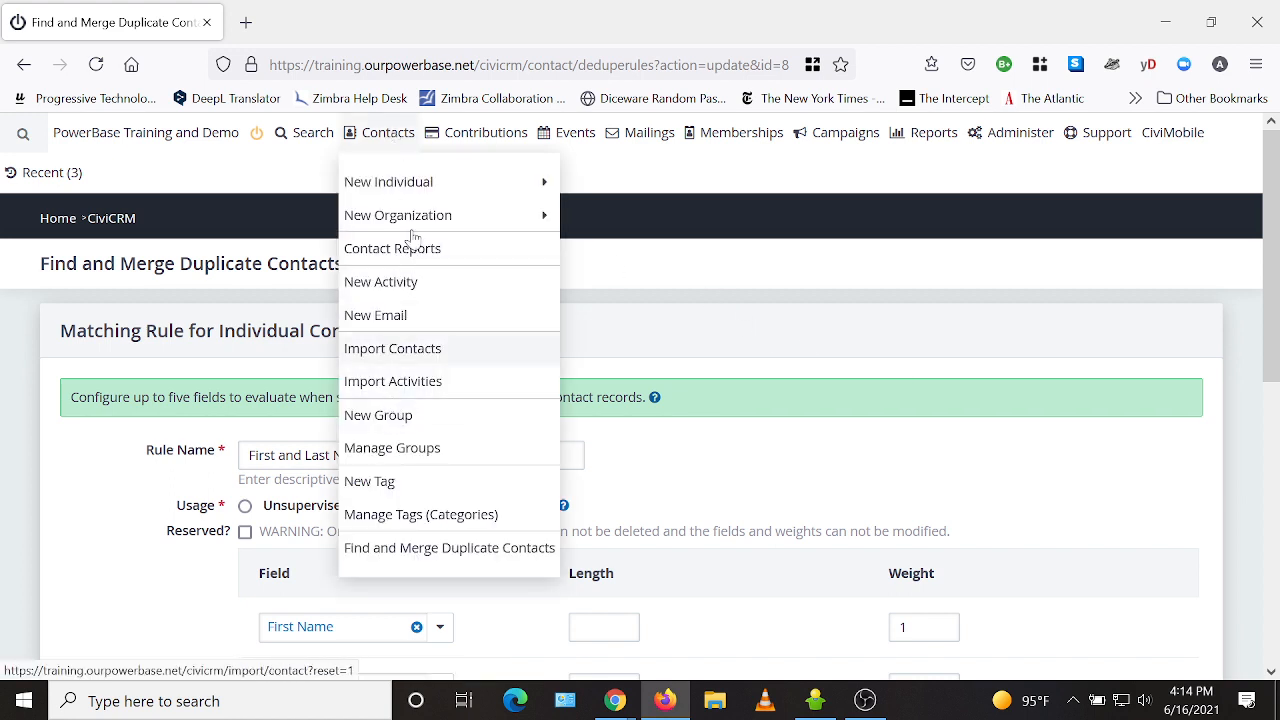
pyautogui.click(405, 551)
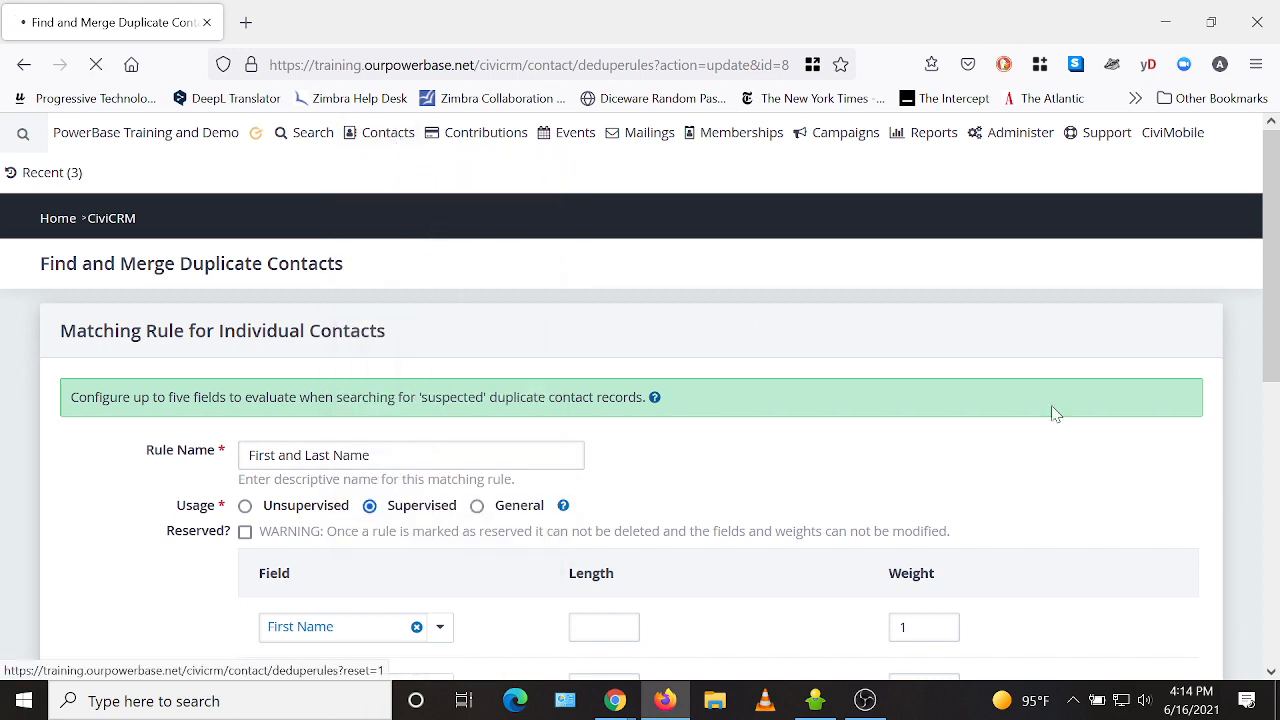
pyautogui.scroll(-5, 963, 390)
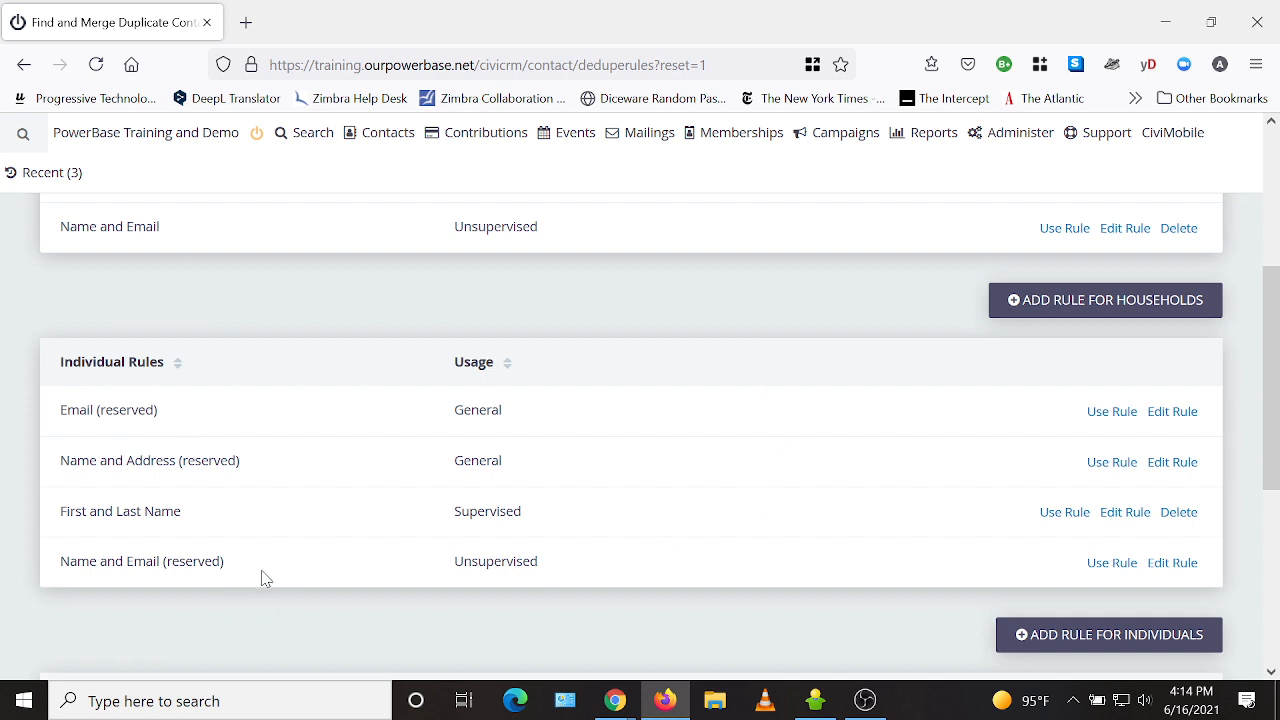
pyautogui.moveTo(574, 569); pyautogui.dragTo(445, 578)
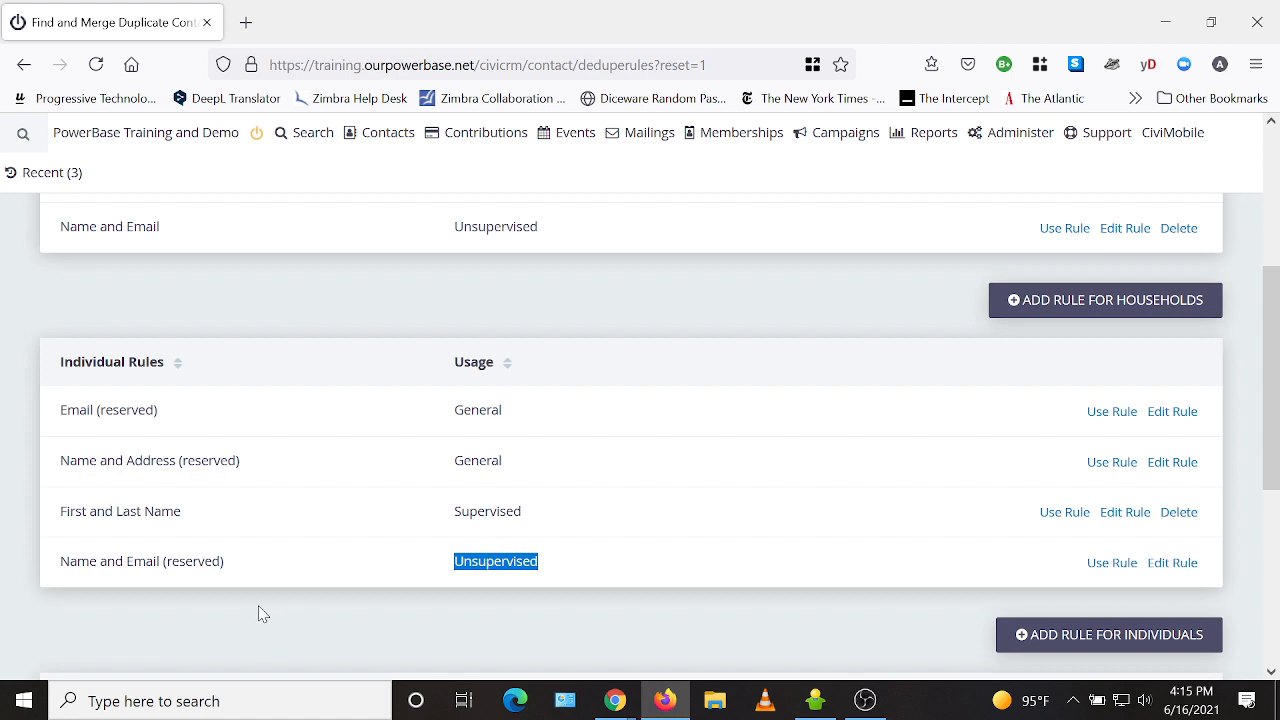
pyautogui.click(566, 571)
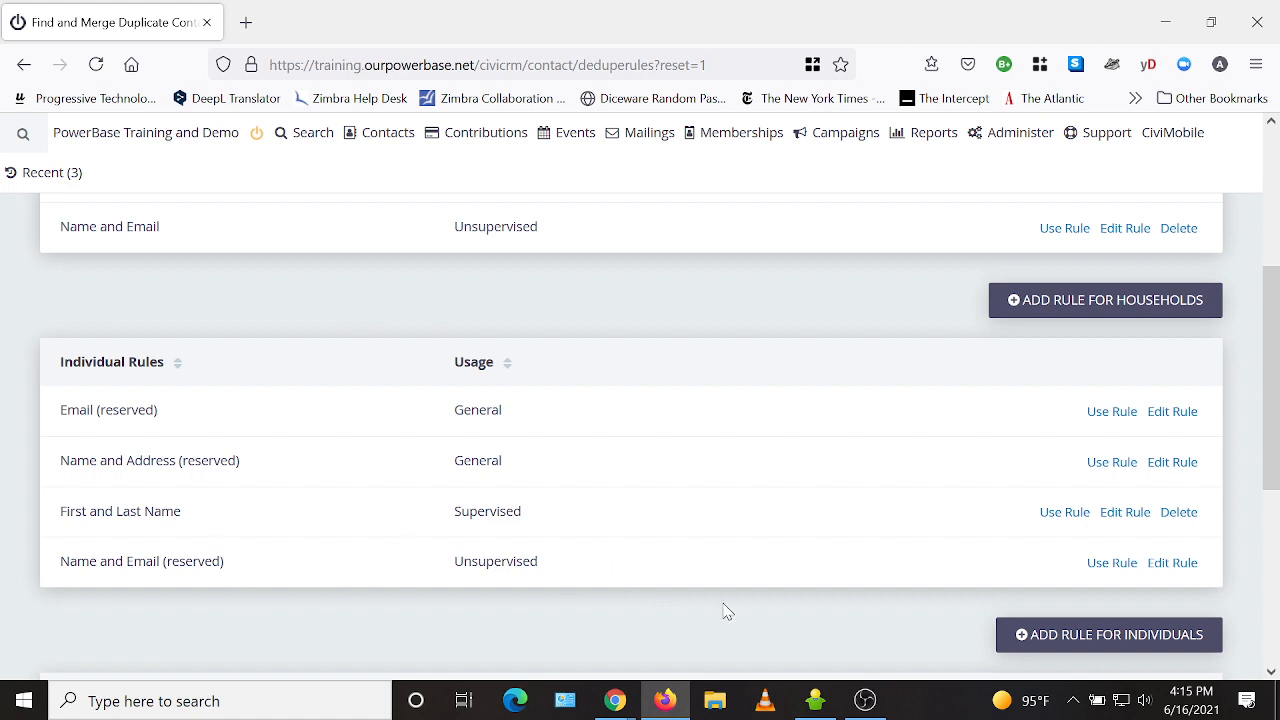
# - Open the Name and Email (reserved) rule, review the fields it matches on, and cancel out of it
pyautogui.click(1162, 577)
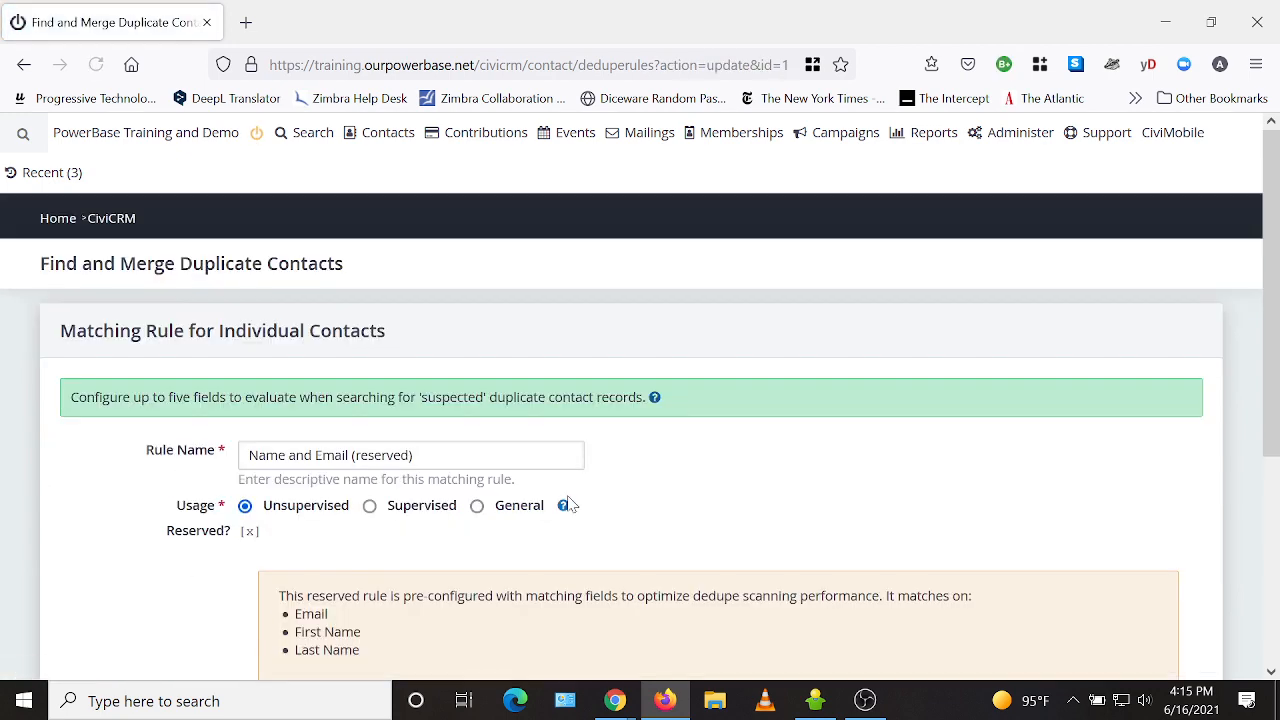
pyautogui.scroll(-2, 430, 510)
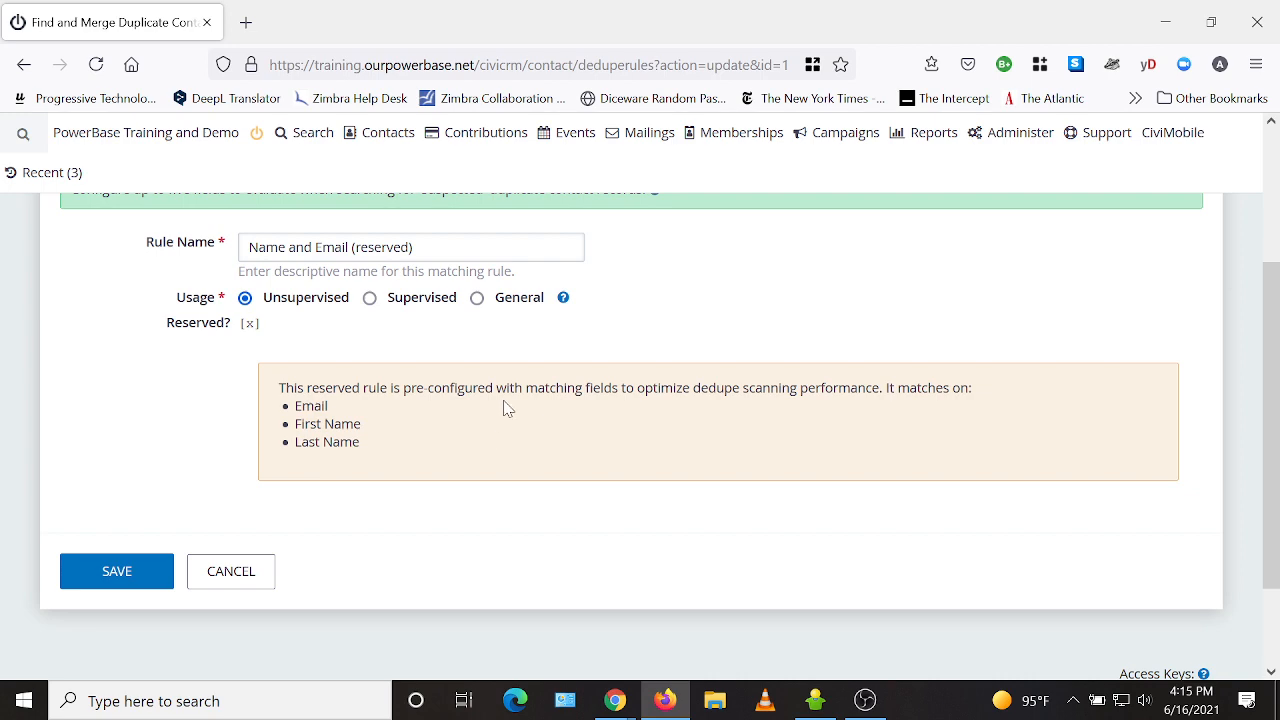
pyautogui.click(255, 574)
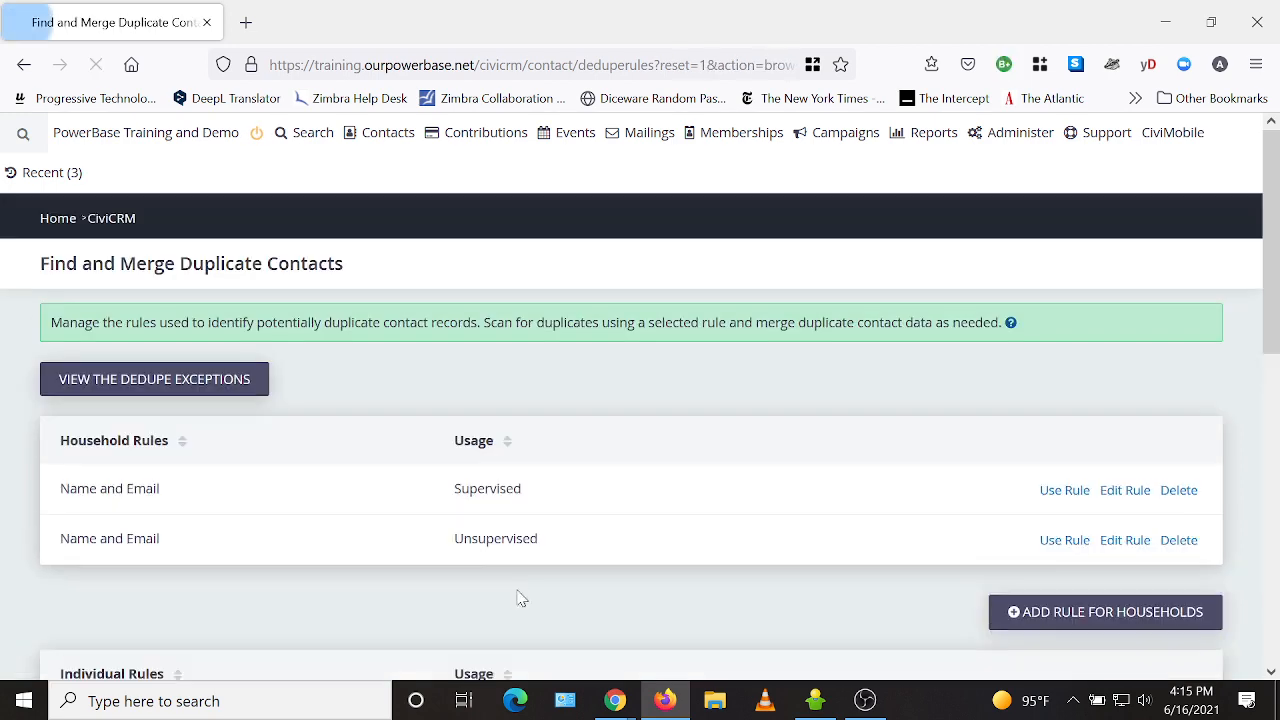
# - Add a new matching rule for individuals named "First Name AND Last Name AND (email OR phone OR street address)"
pyautogui.scroll(-4, 520, 598)
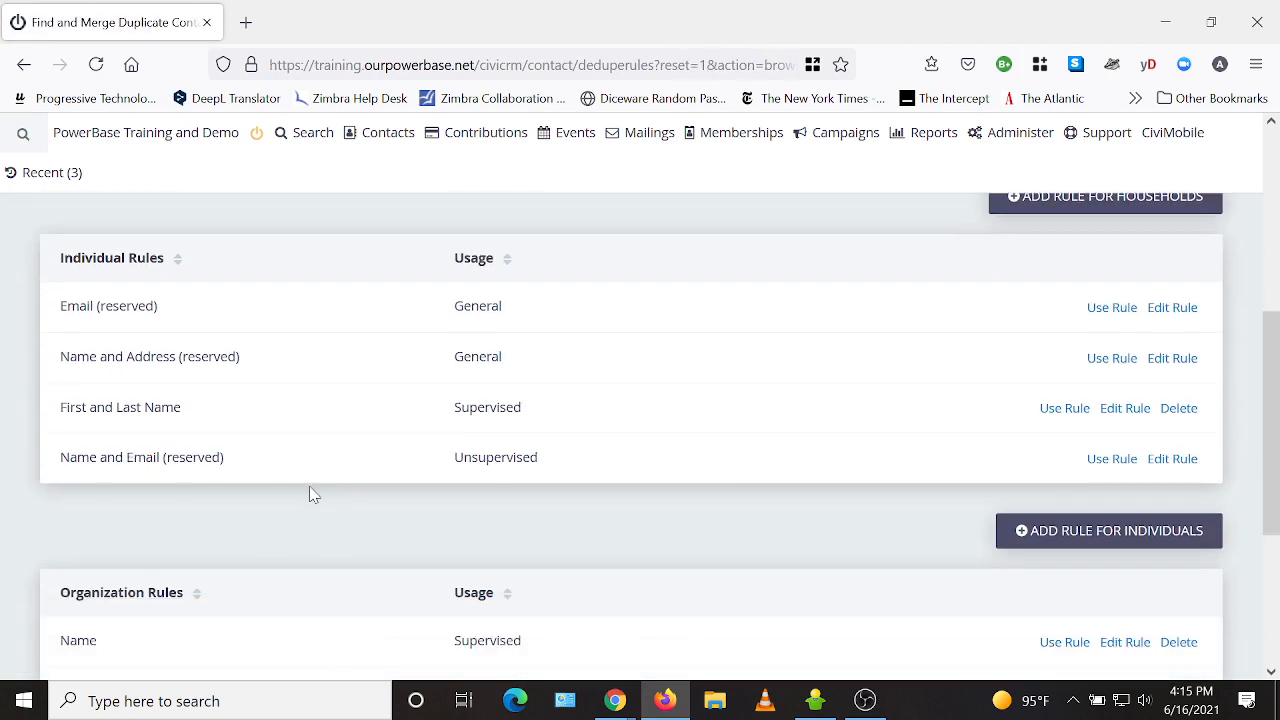
pyautogui.click(1105, 540)
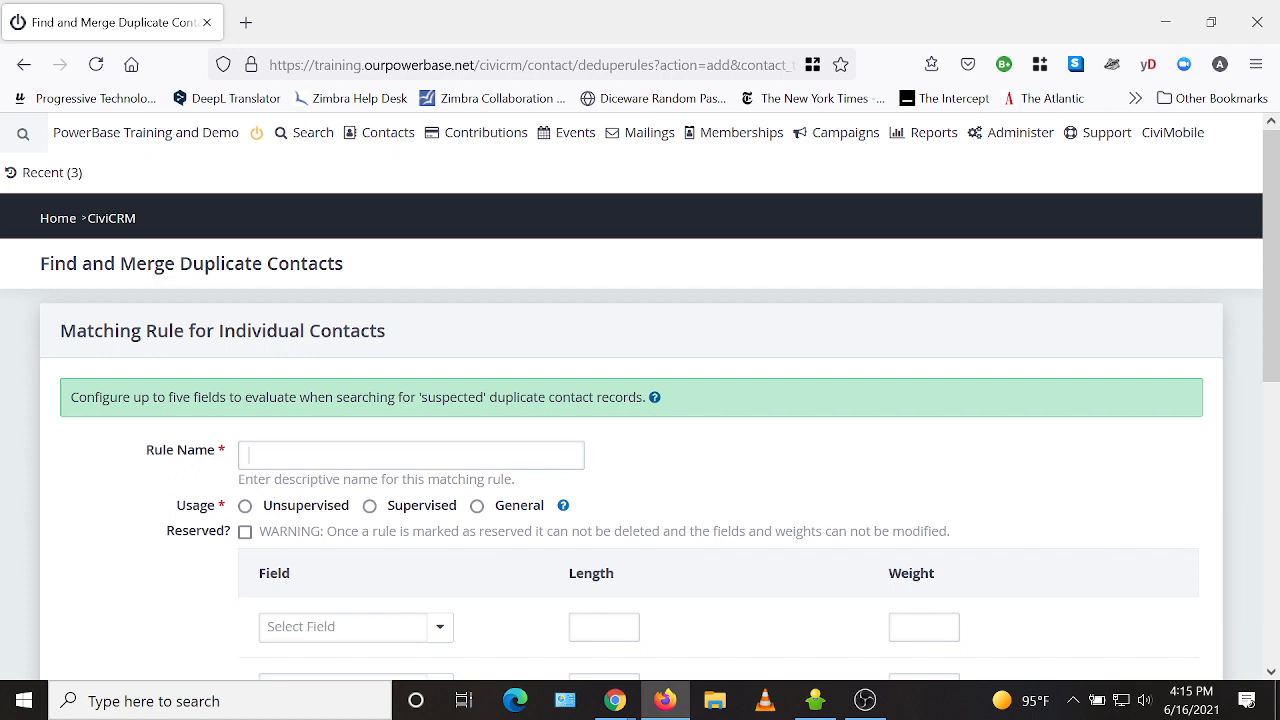
pyautogui.click(272, 456)
pyautogui.write('First ')
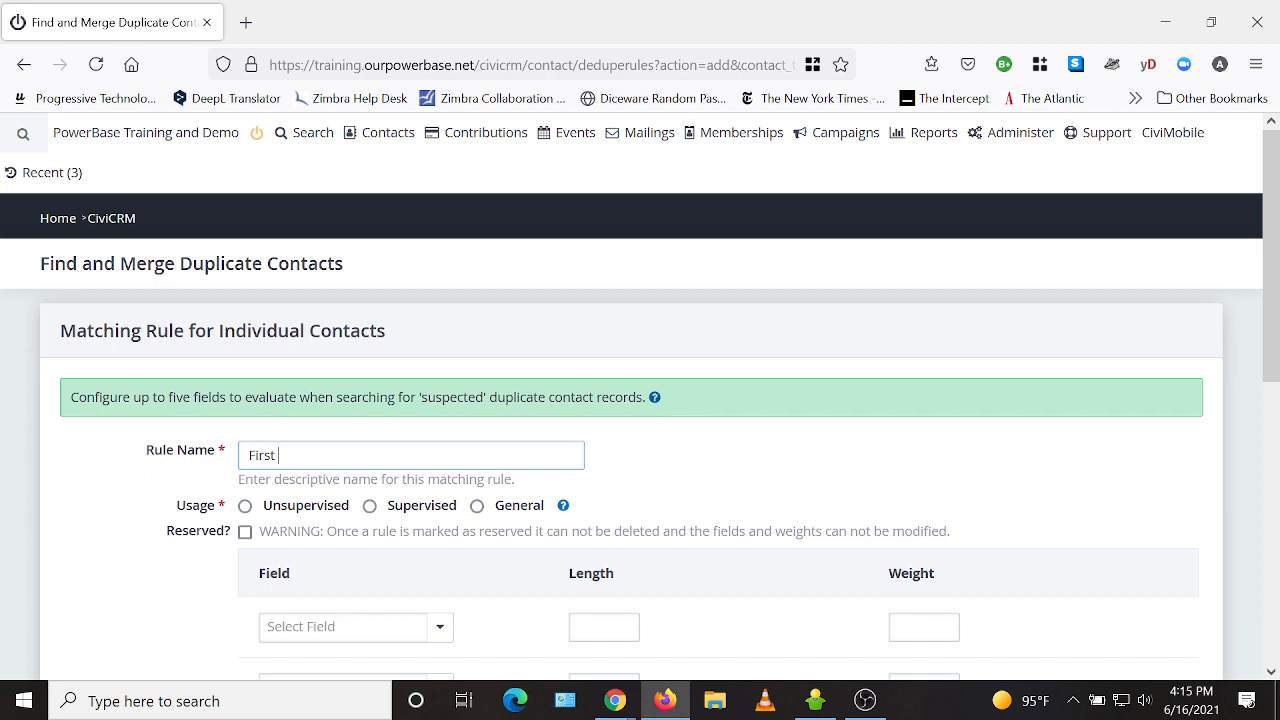
pyautogui.write('Name AND Last Name AN')
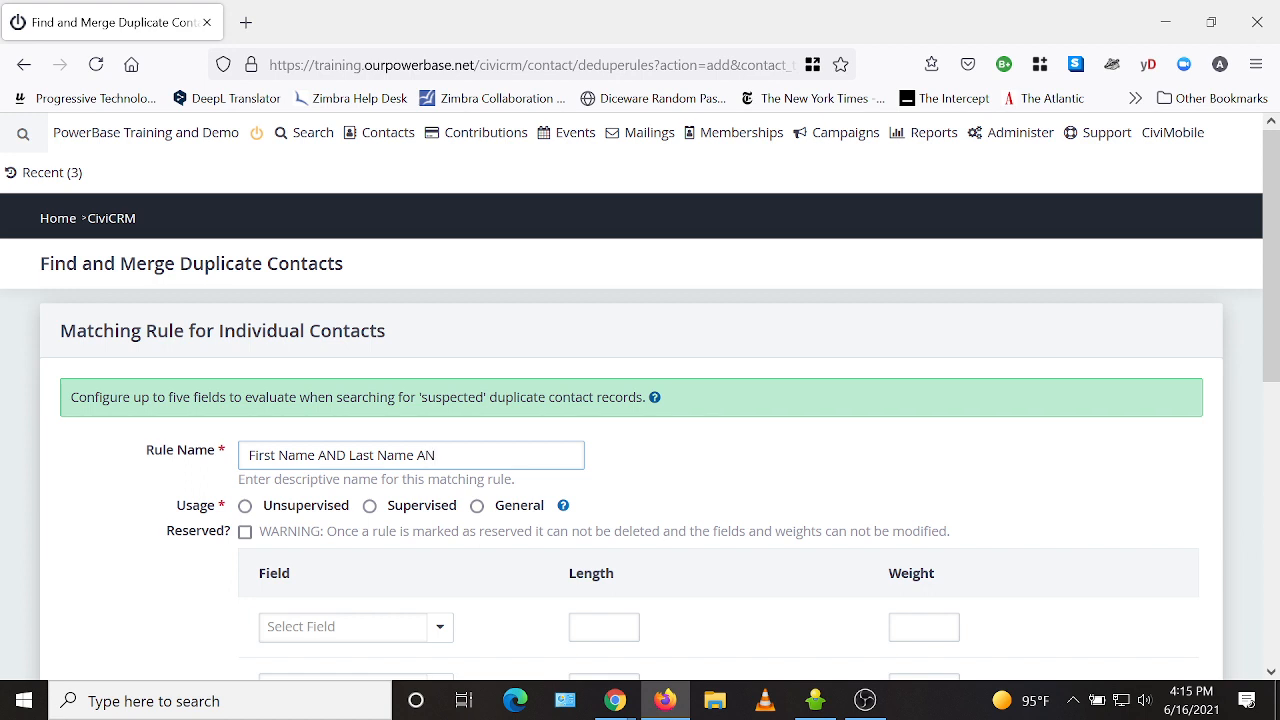
pyautogui.write('D (email OR phone OR ST')
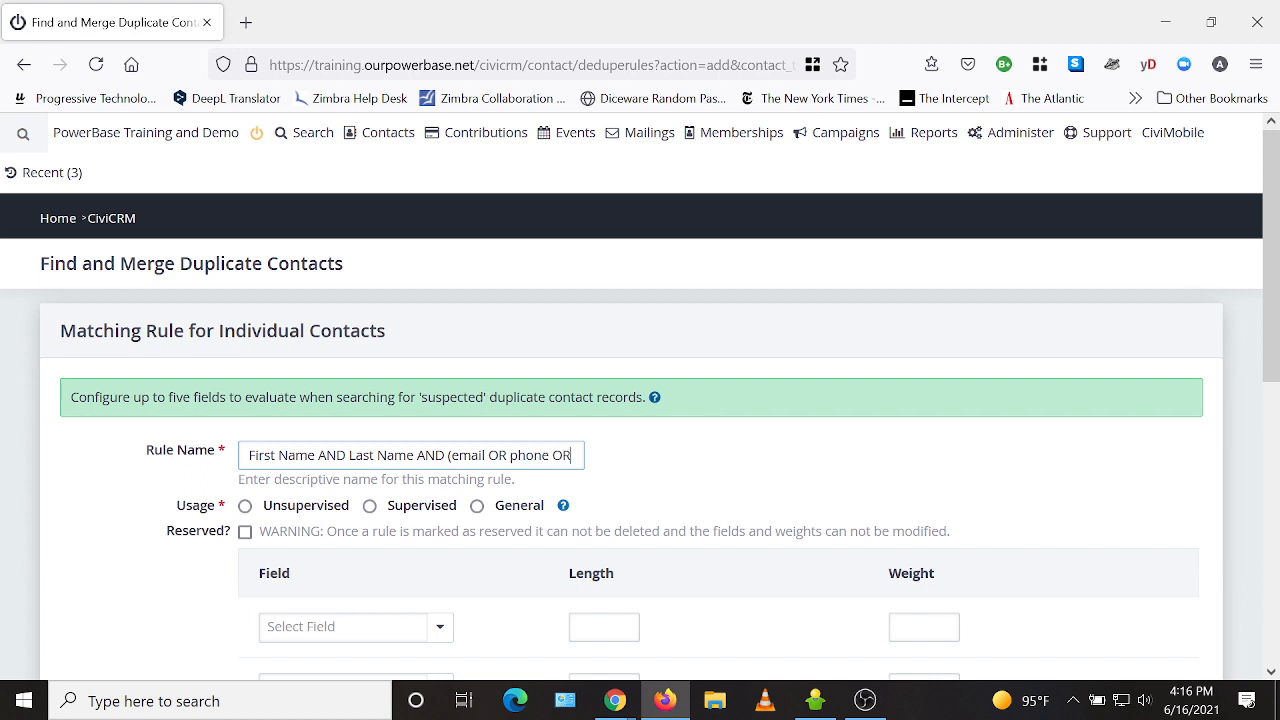
pyautogui.press('BackSpace')
pyautogui.press('BackSpace')
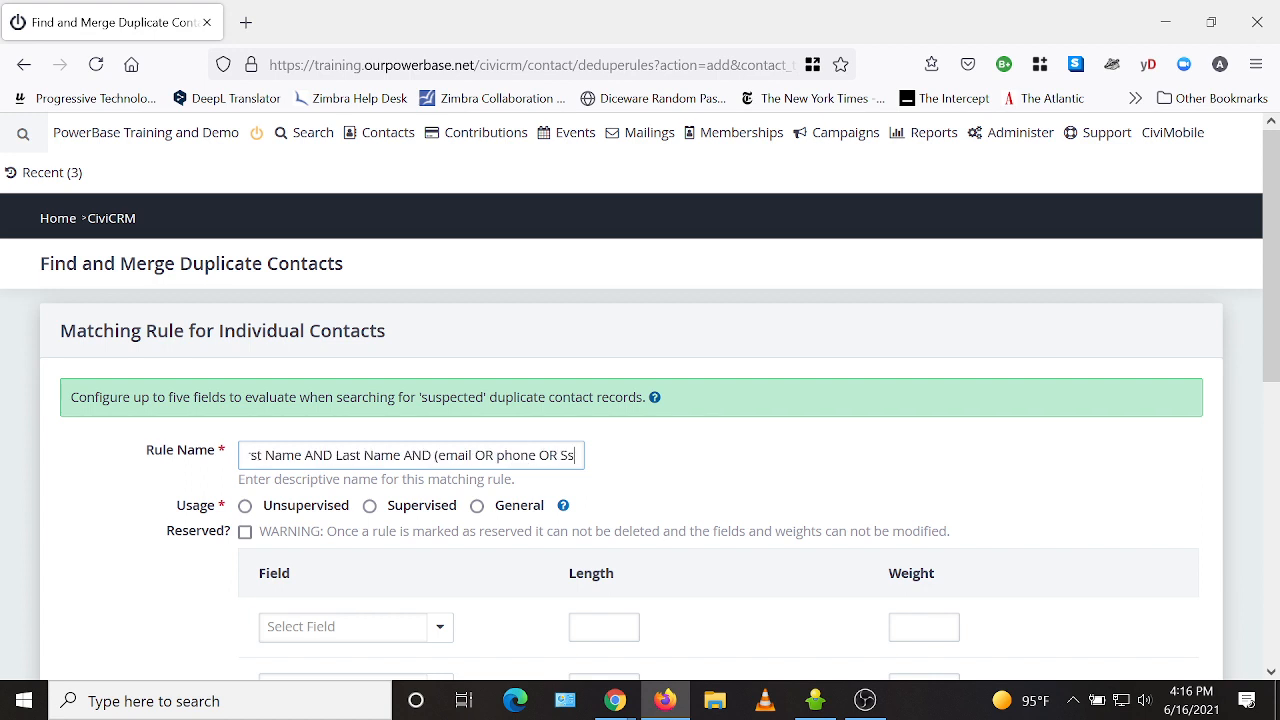
pyautogui.write('stre')
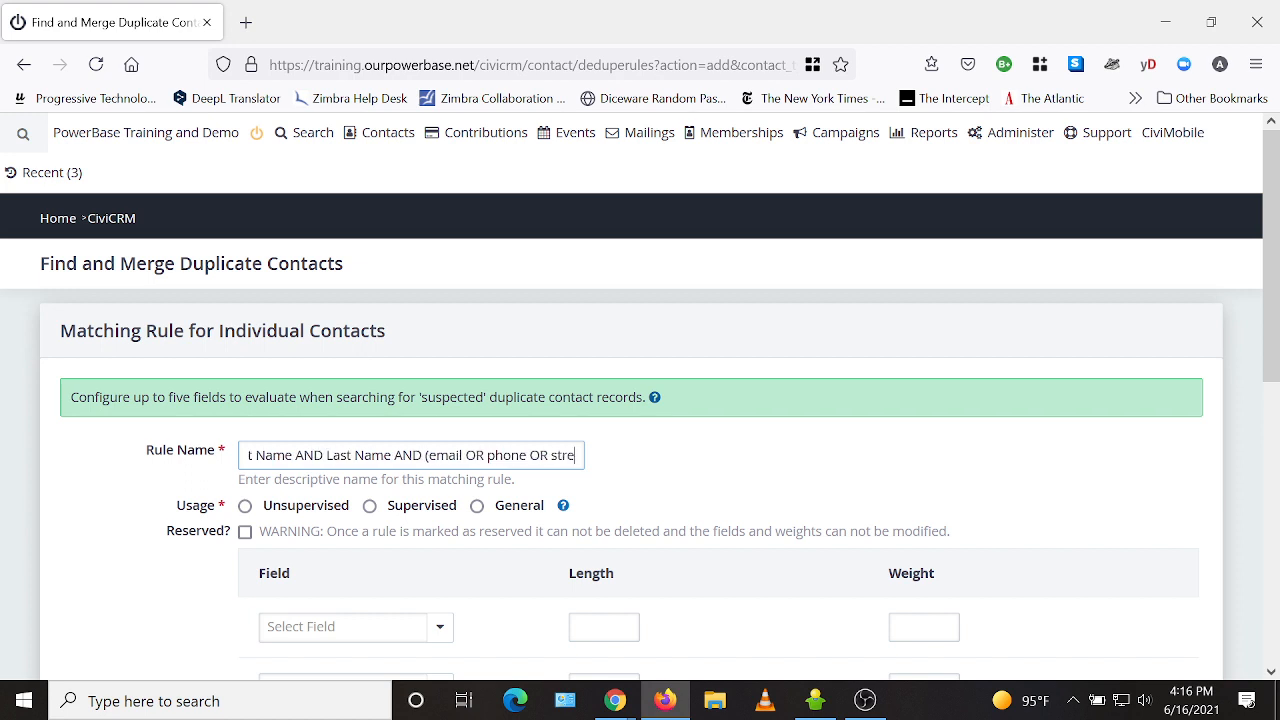
pyautogui.write('et add')
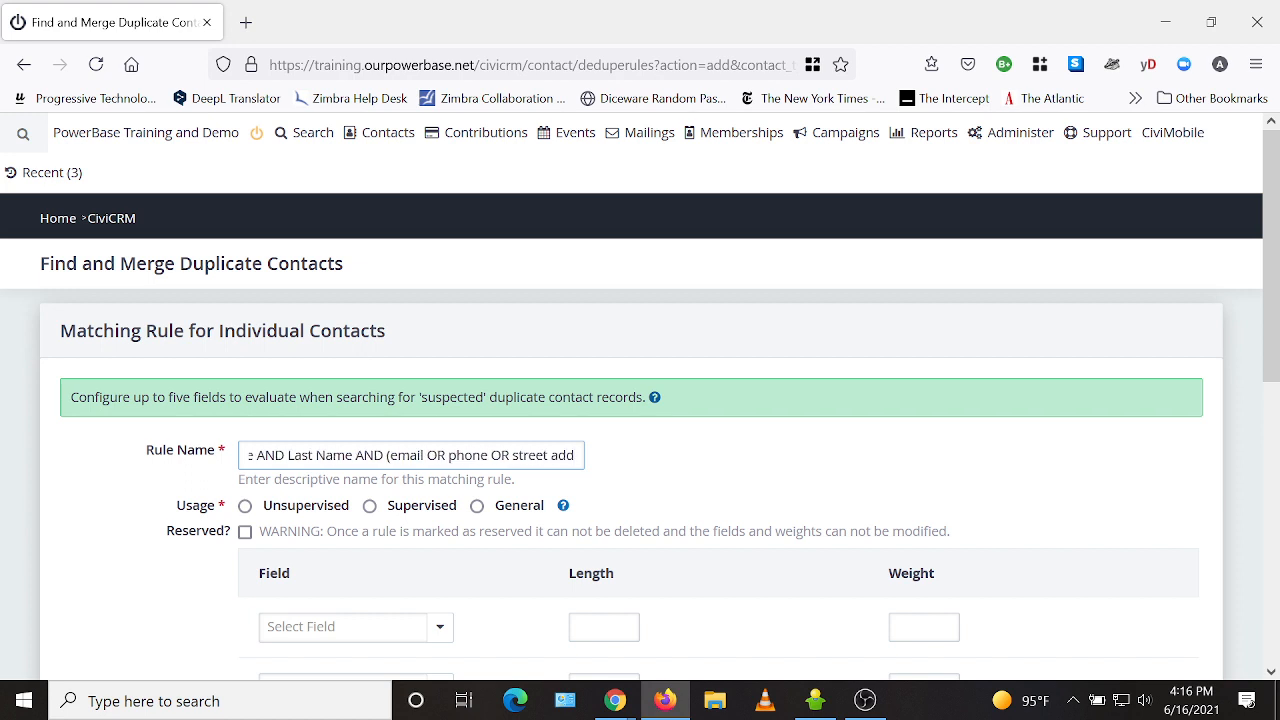
pyautogui.write('ress)')
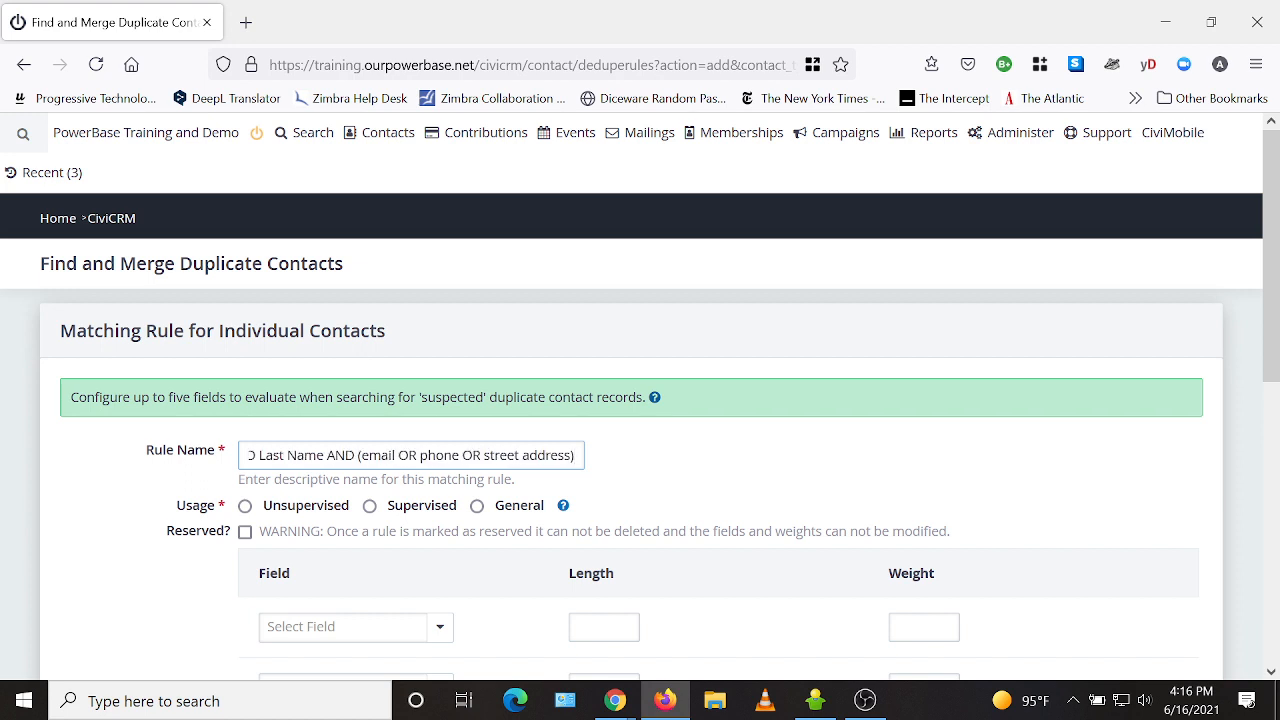
# - Set the rule's usage to Unsupervised and choose First Name and Last Name as the first two matching fields
pyautogui.scroll(-2, 777, 480)
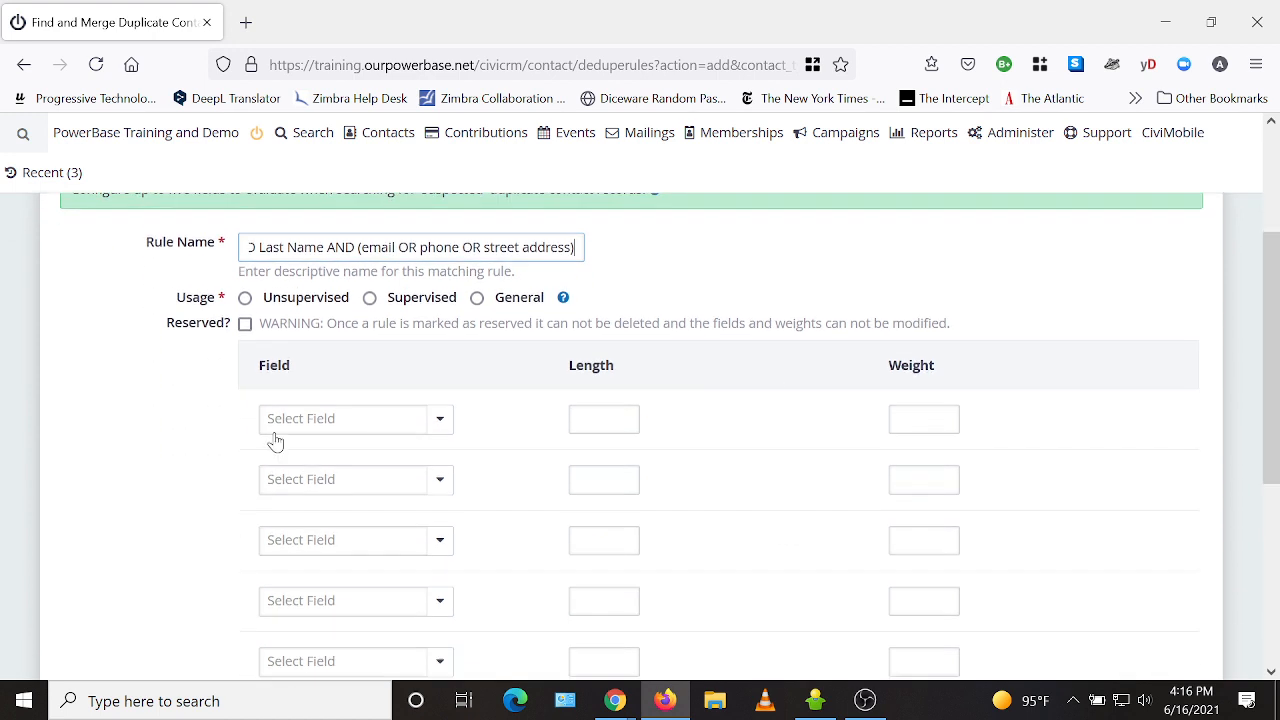
pyautogui.click(248, 300)
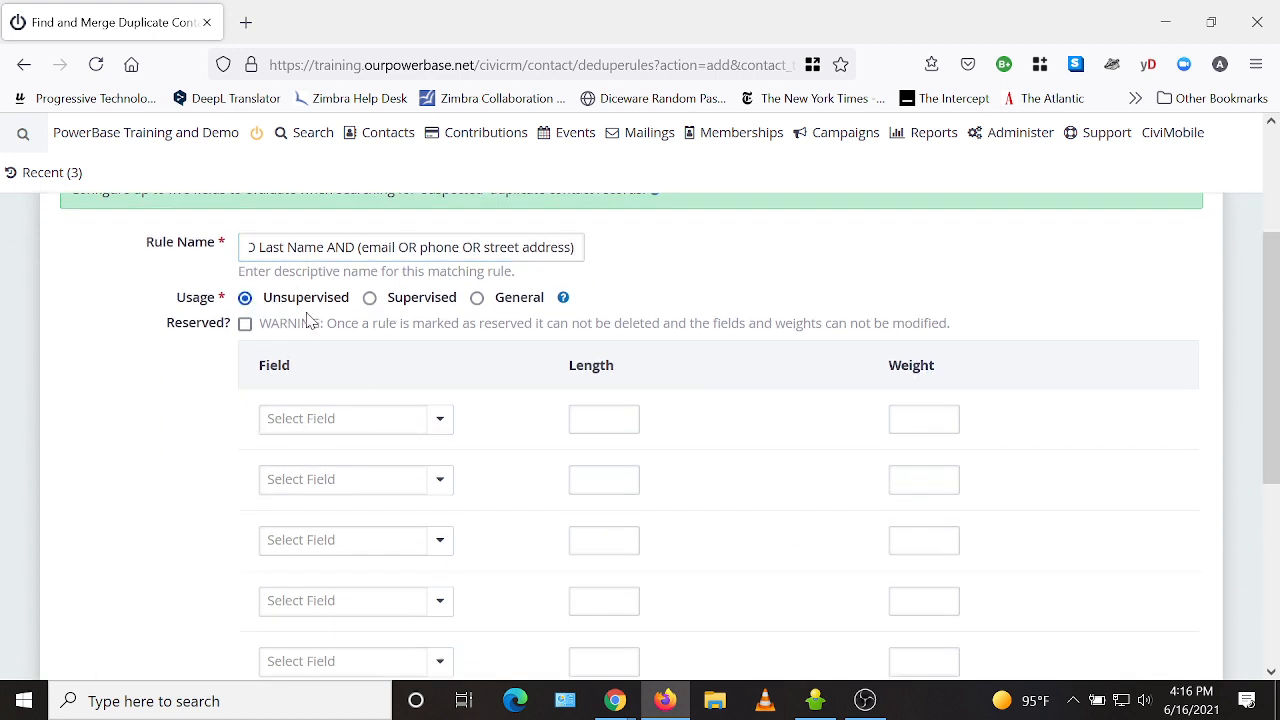
pyautogui.click(361, 429)
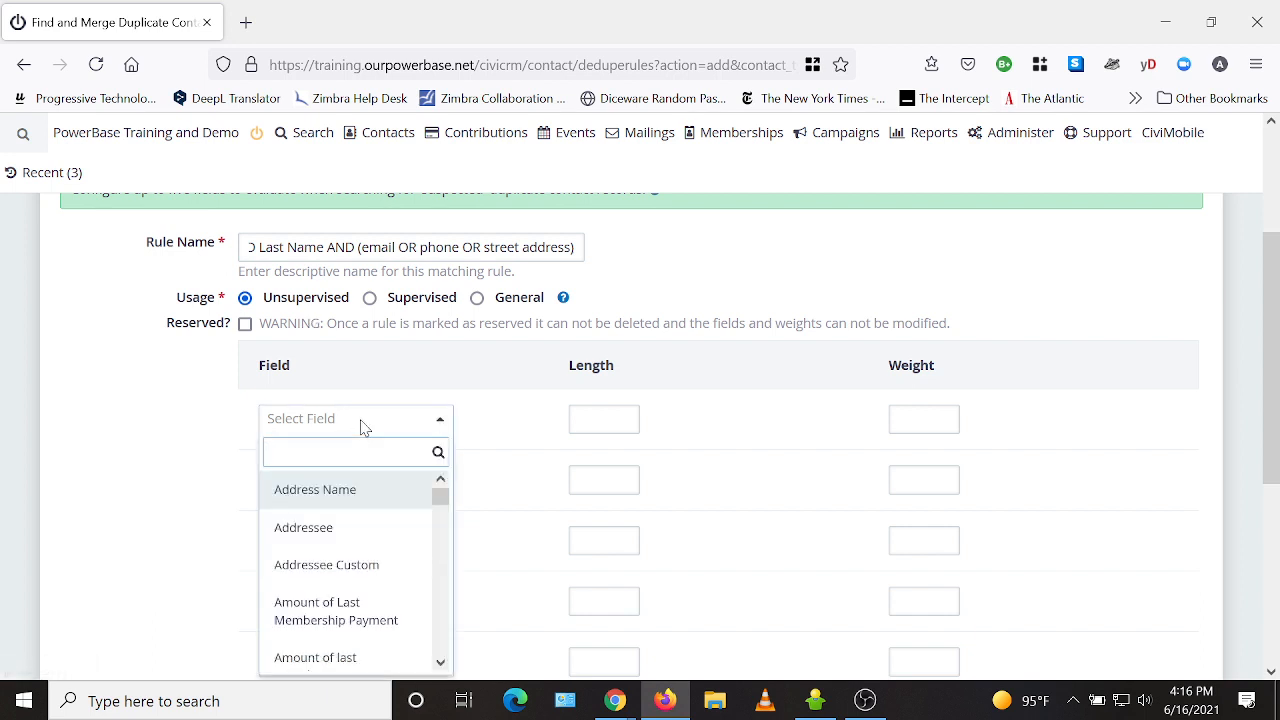
pyautogui.write('first')
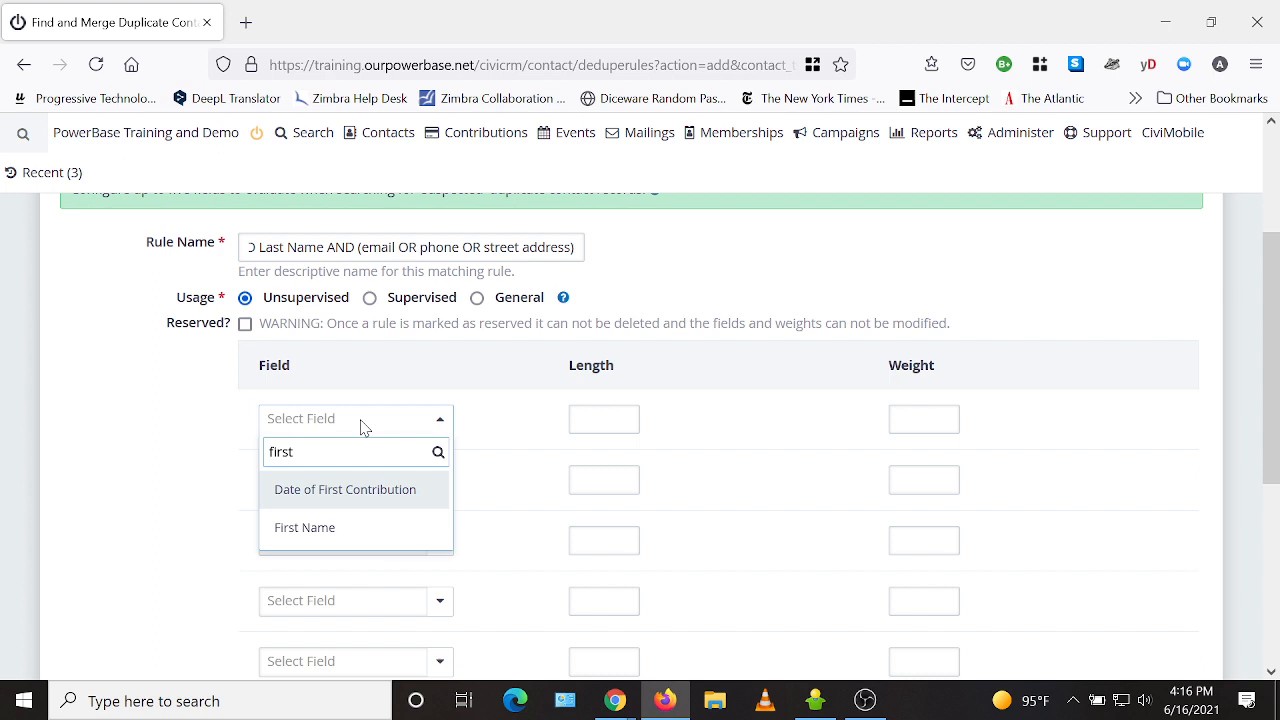
pyautogui.click(343, 524)
pyautogui.click(362, 480)
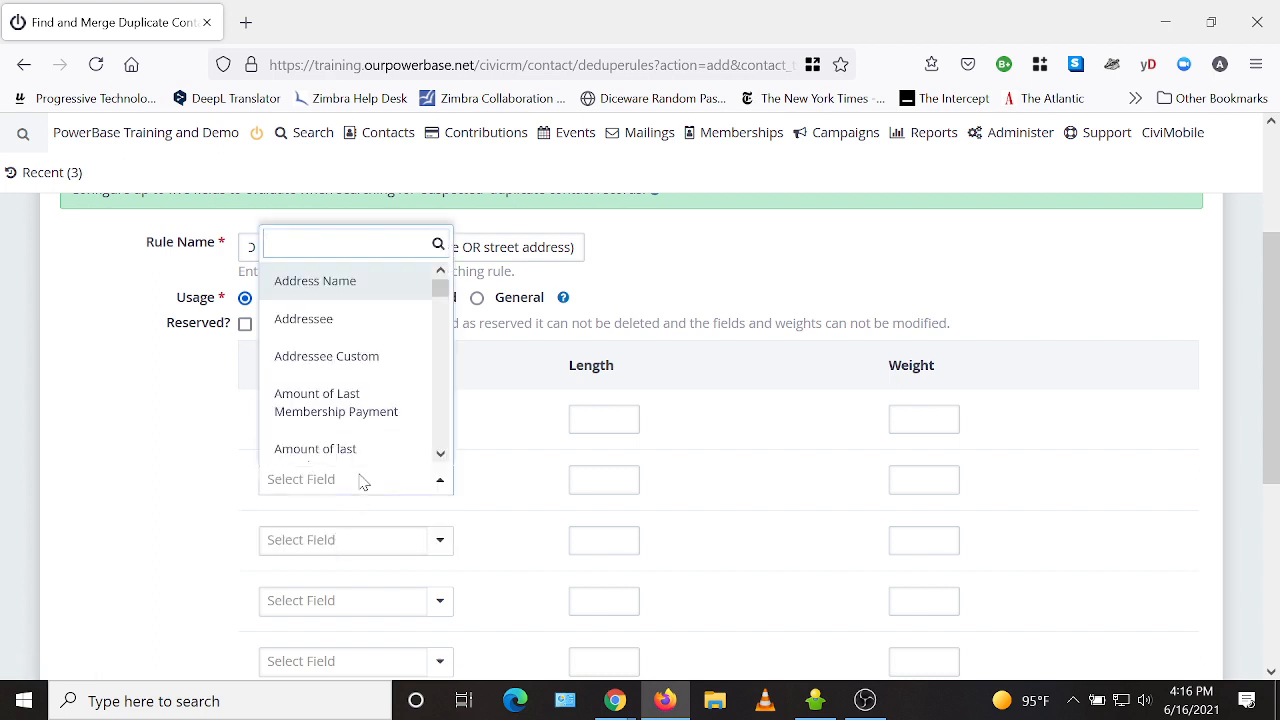
pyautogui.write('last n')
pyautogui.click(355, 452)
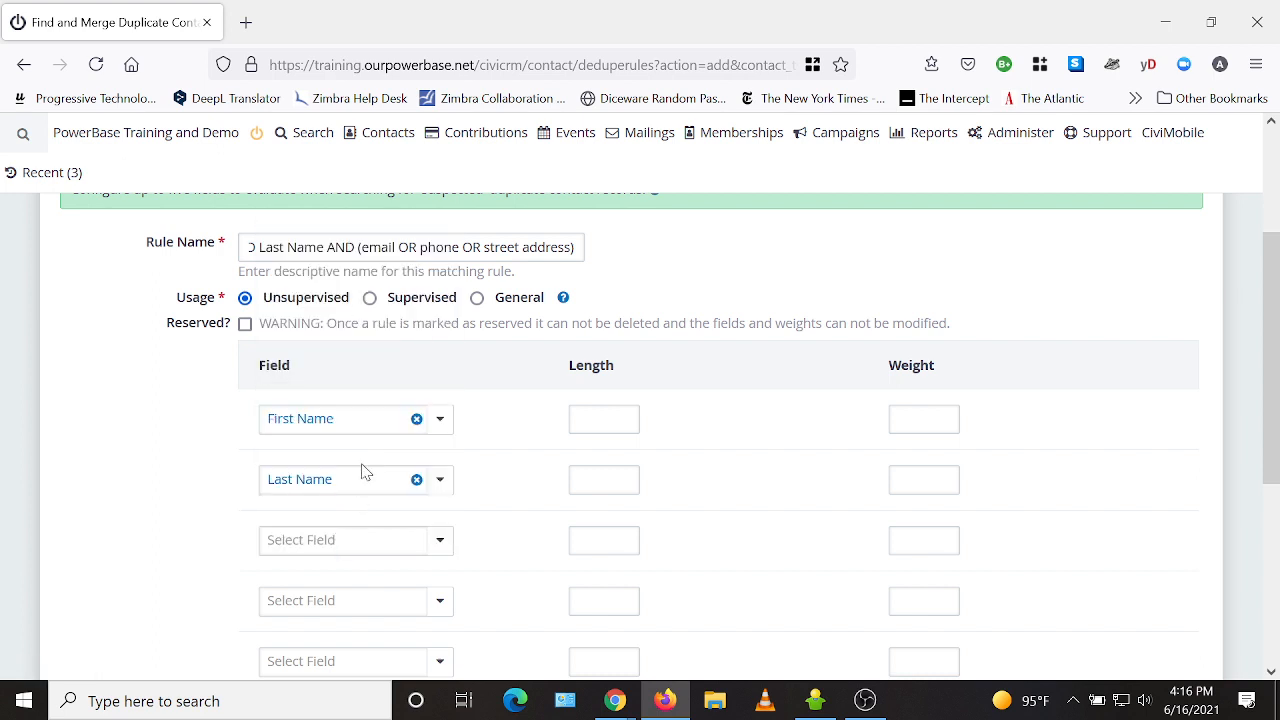
# - Choose Email as the rule's third matching field
pyautogui.click(352, 540)
pyautogui.write('emil')
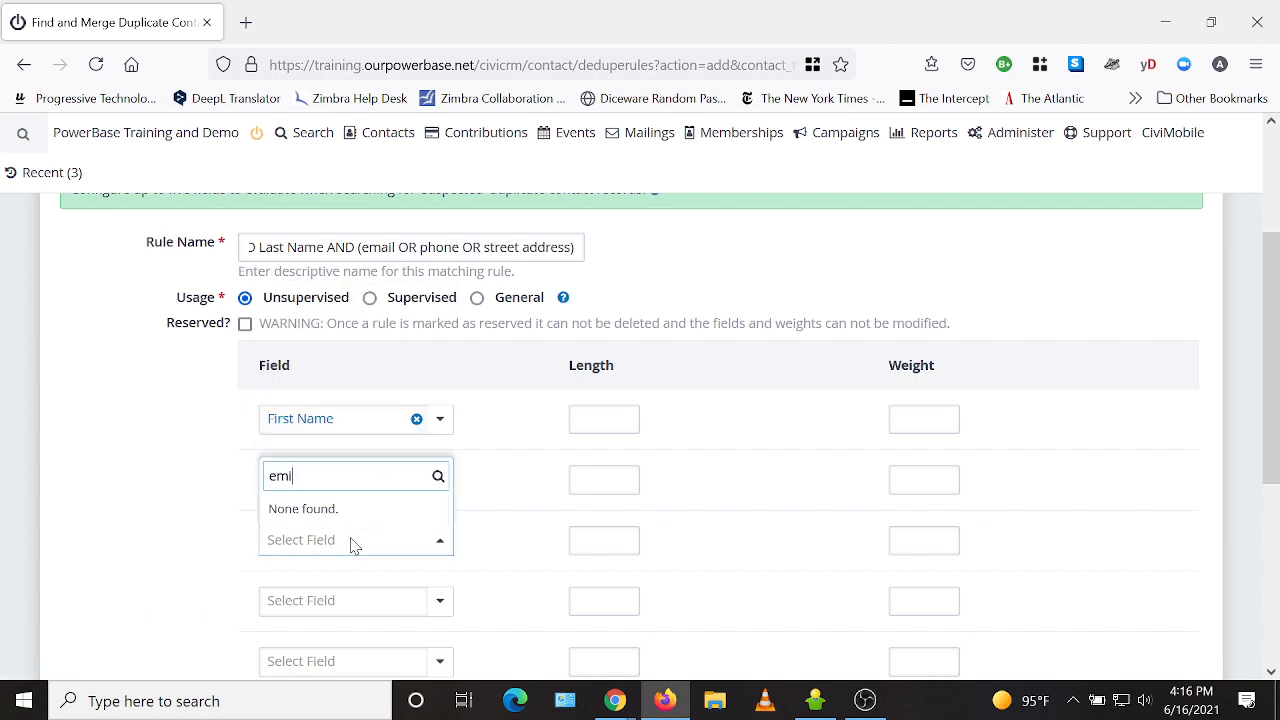
pyautogui.press('BackSpace')
pyautogui.write('ail')
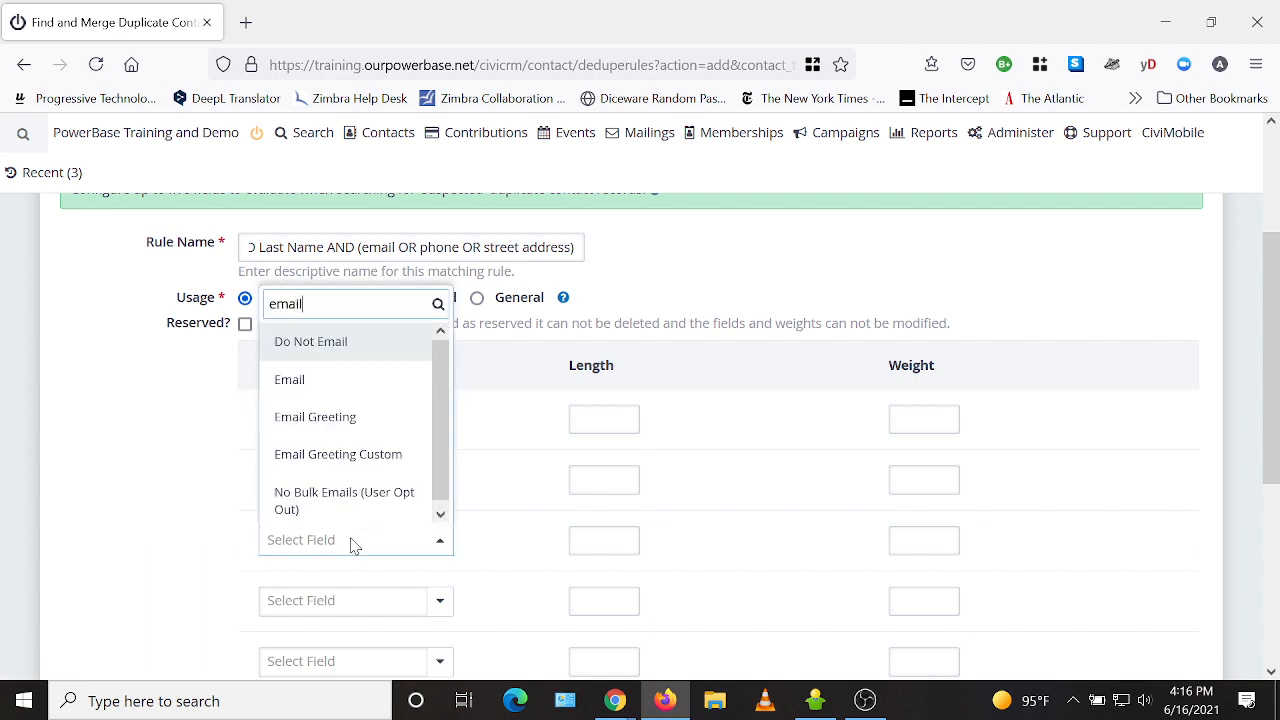
pyautogui.click(497, 535)
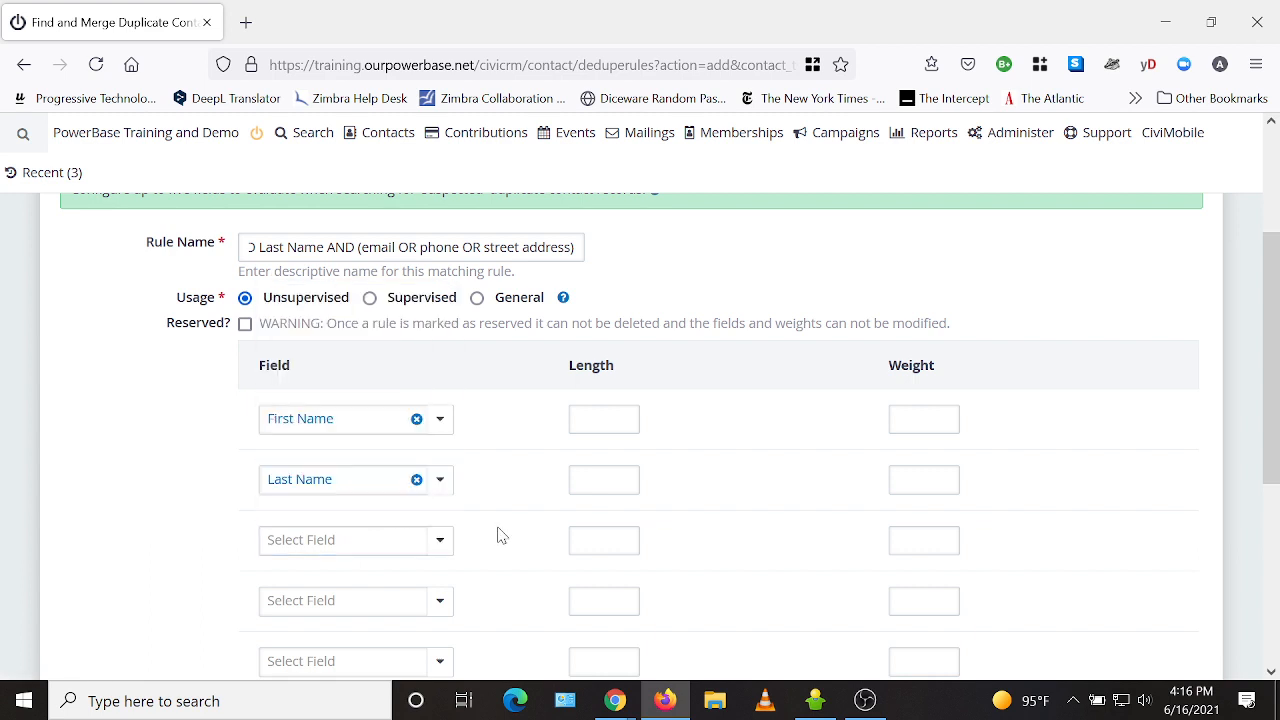
pyautogui.click(309, 545)
pyautogui.write('emai')
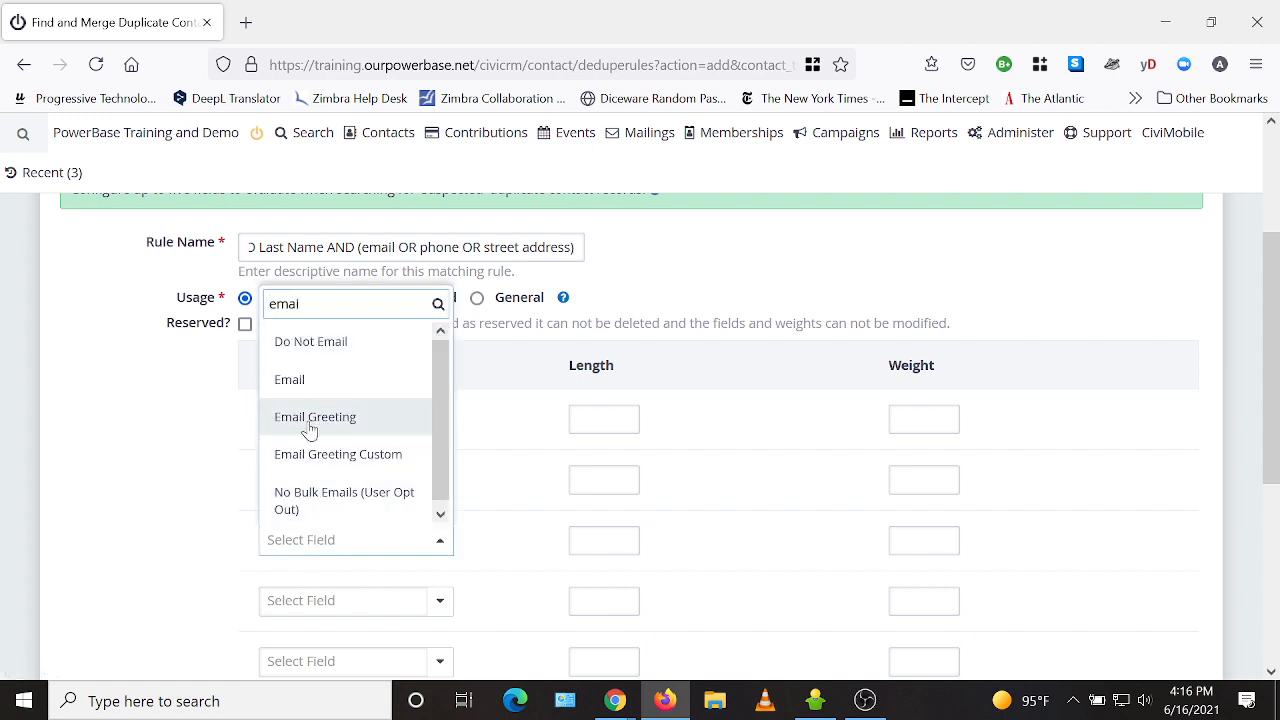
pyautogui.click(305, 386)
# - Choose Phone and Street Address as the rule's fourth and fifth matching fields
pyautogui.click(345, 610)
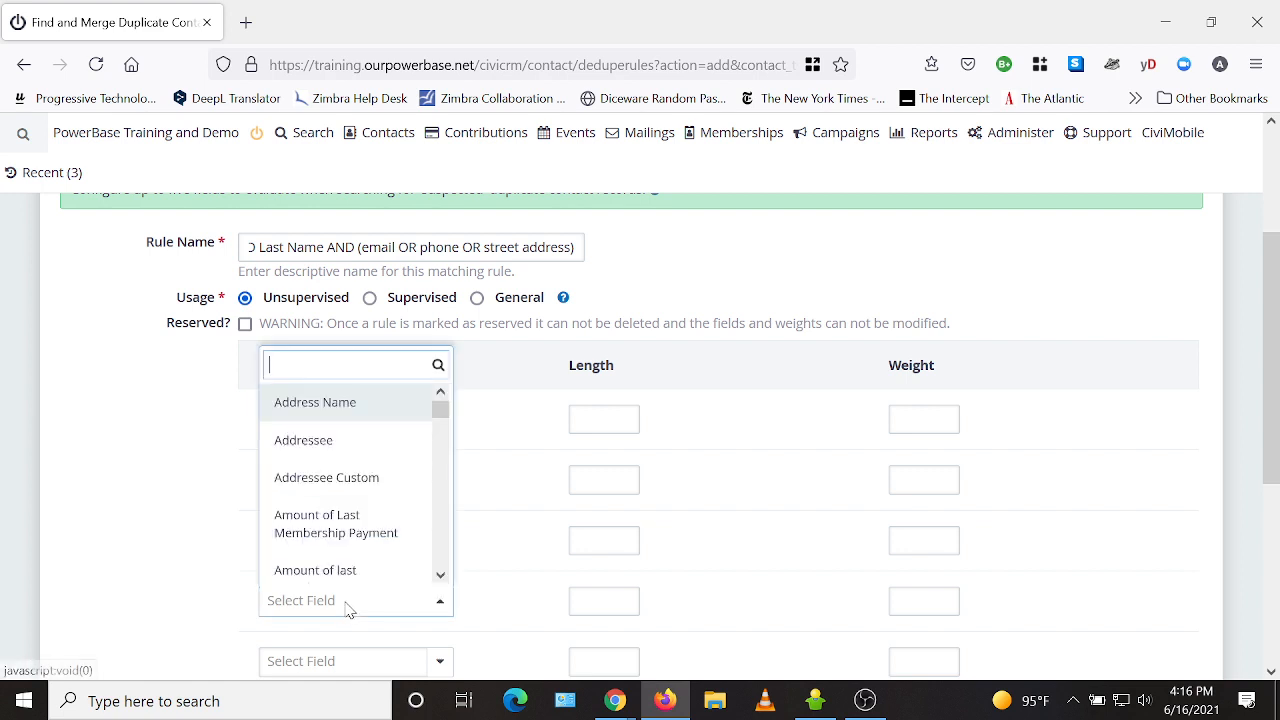
pyautogui.write('phone')
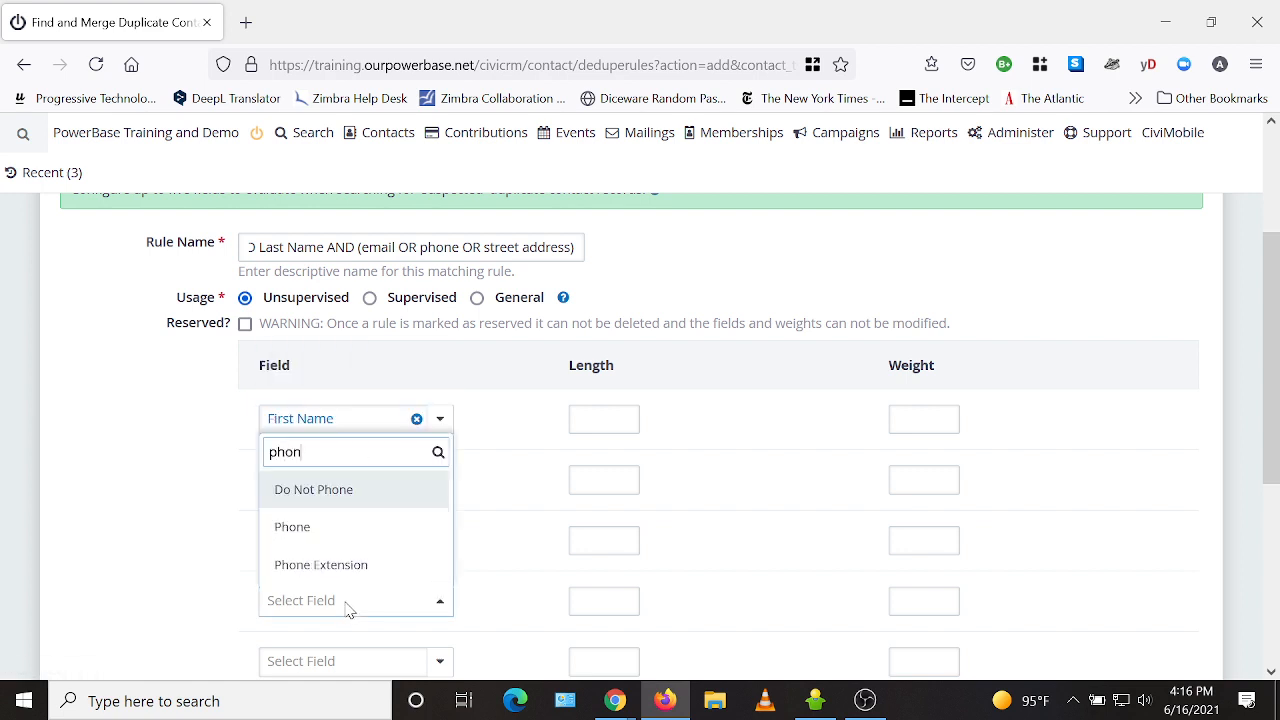
pyautogui.click(292, 527)
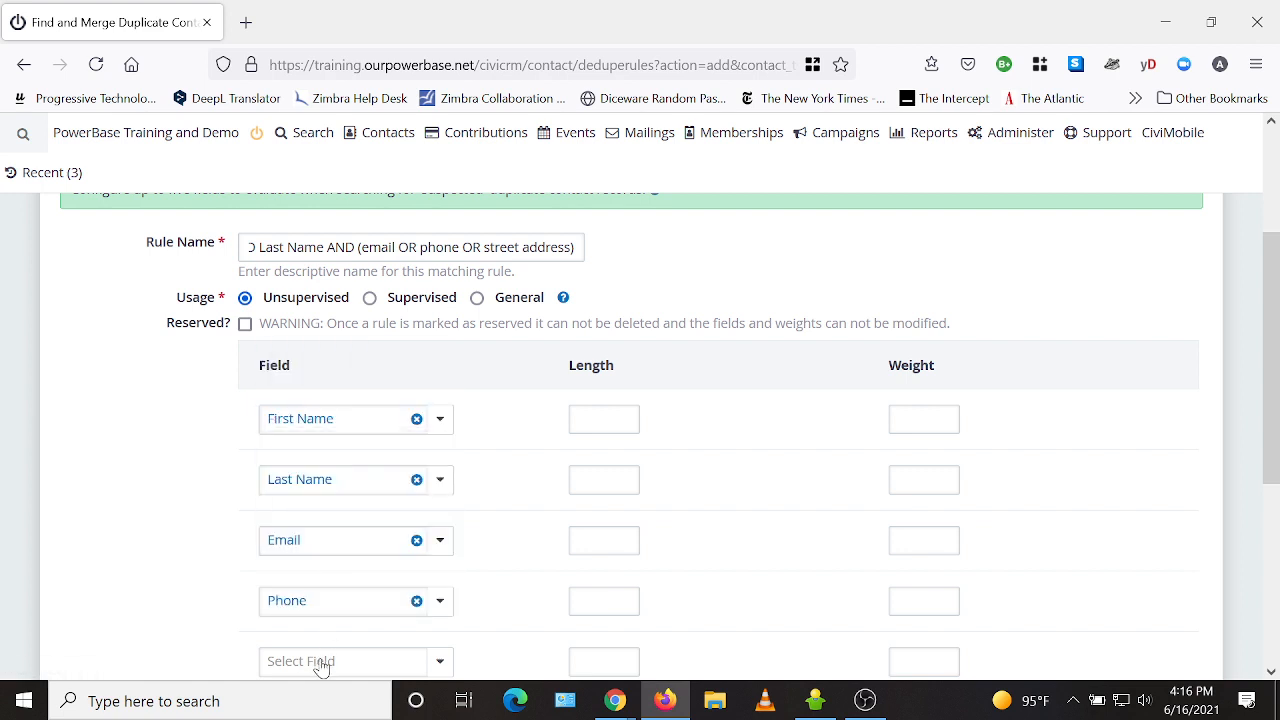
pyautogui.click(320, 661)
pyautogui.write('stree')
pyautogui.click(329, 640)
# - Give the First Name and Last Name fields a matching weight of 5 each
pyautogui.scroll(-1, 843, 458)
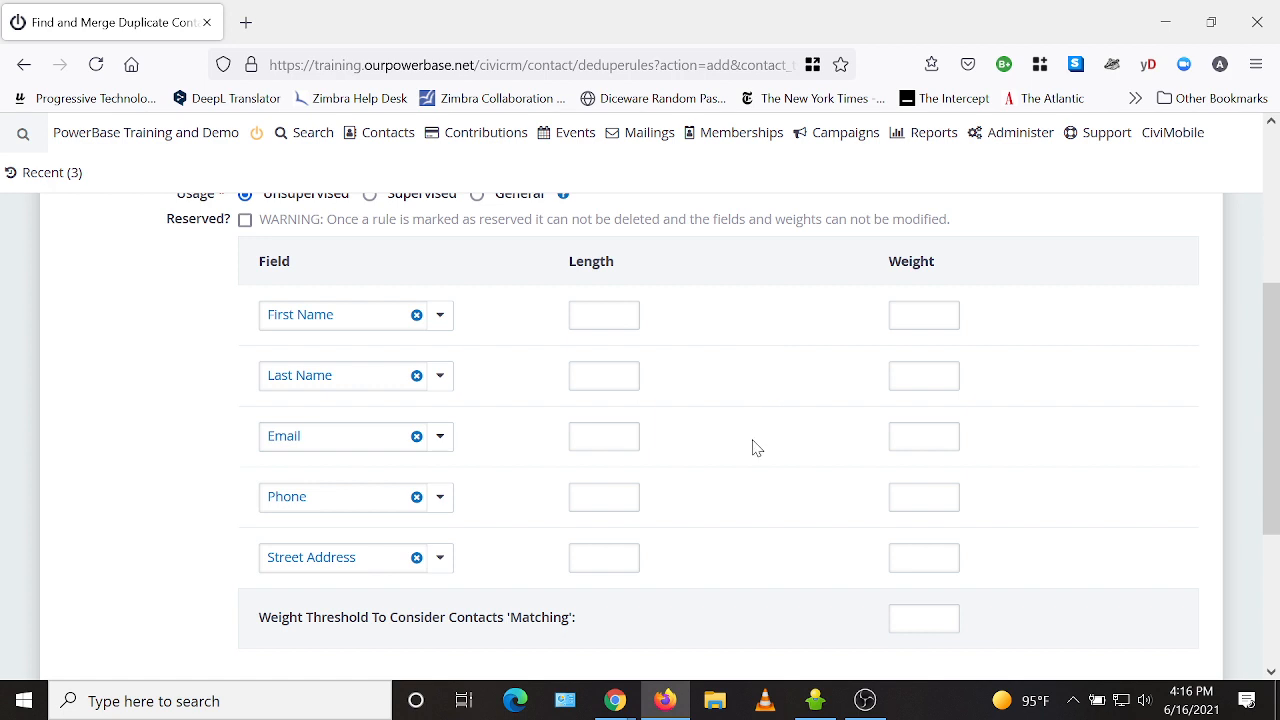
pyautogui.scroll(1, 756, 444)
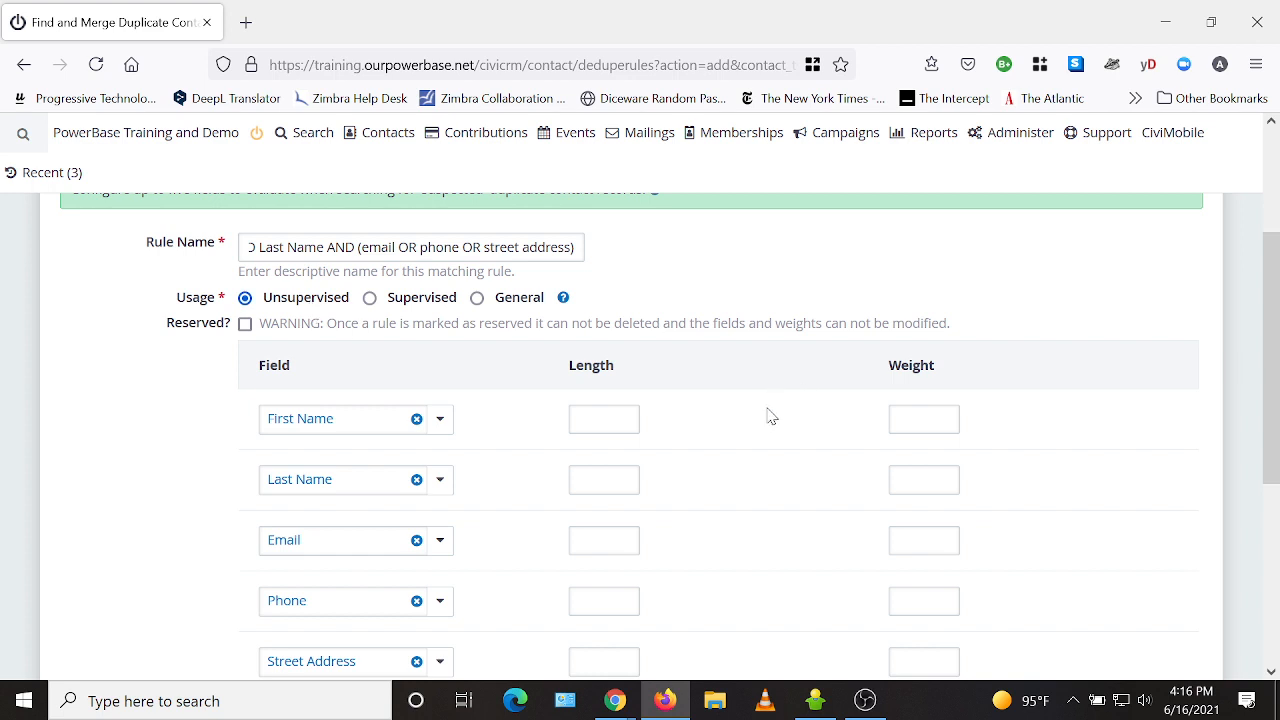
pyautogui.scroll(-3, 1017, 471)
pyautogui.scroll(2, 1131, 391)
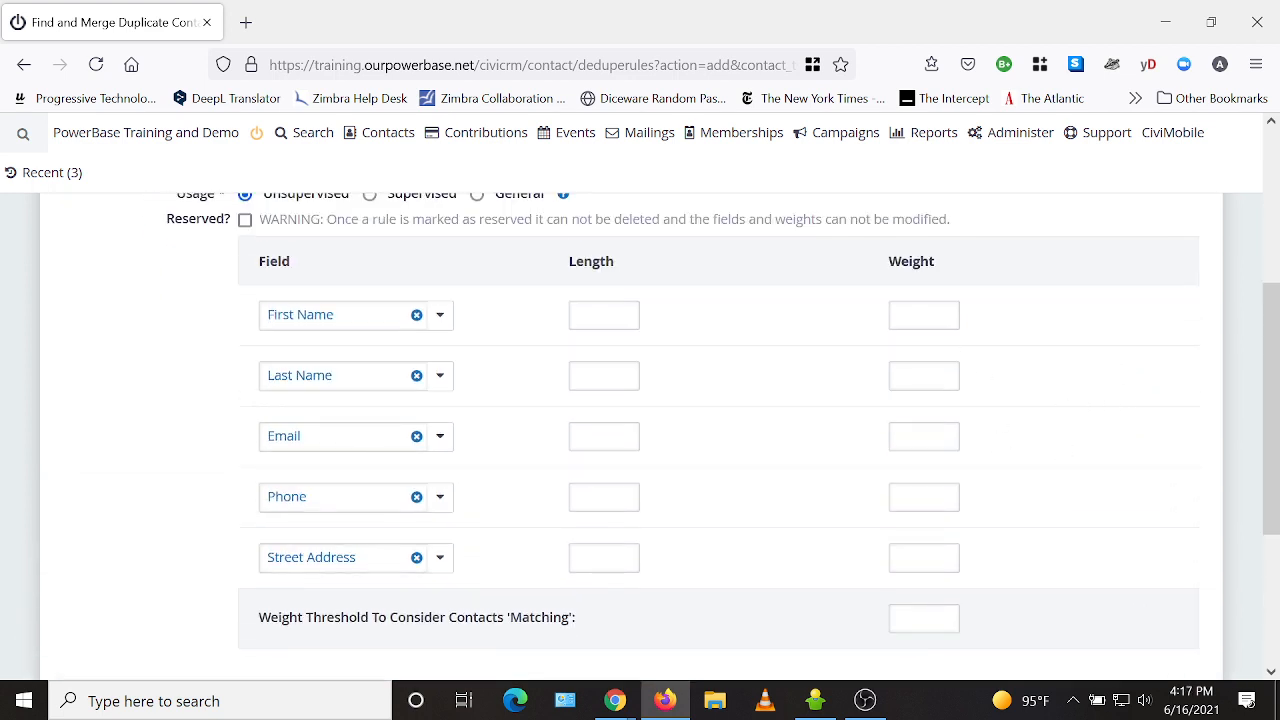
pyautogui.click(923, 315)
pyautogui.write('5')
pyautogui.press('Tab')
pyautogui.press('Tab')
pyautogui.press('Tab')
pyautogui.write('5')
# - Give Email, Phone and Street Address a weight of 2 each and set the weight threshold for matching contacts to 12
pyautogui.write('2')
pyautogui.press('Tab')
pyautogui.press('Tab')
pyautogui.press('Tab')
pyautogui.write('2')
pyautogui.press('Tab')
pyautogui.press('Tab')
pyautogui.press('Tab')
pyautogui.write('2')
pyautogui.click(925, 618)
pyautogui.write('12')
# - Compare the weight threshold with the combinations of name, email, phone and street address weights that can reach it
pyautogui.moveTo(917, 619); pyautogui.dragTo(896, 619)
pyautogui.click(938, 318)
pyautogui.click(905, 376)
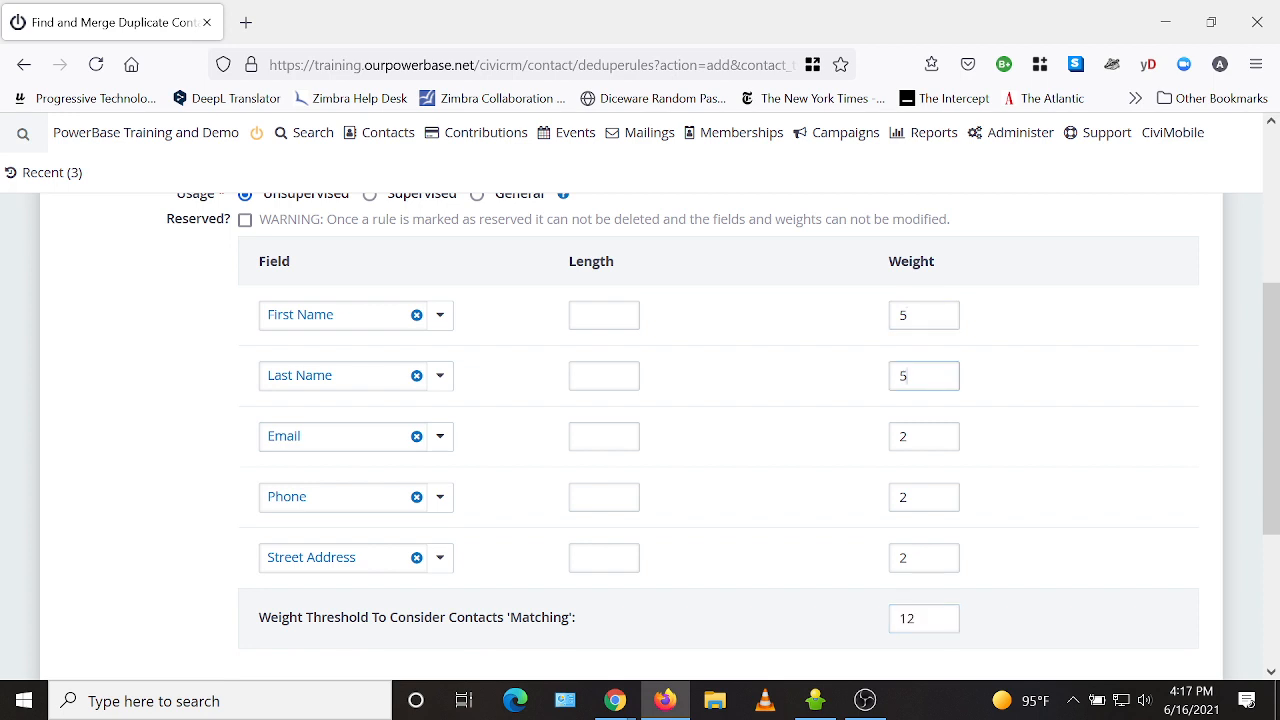
pyautogui.click(903, 436)
pyautogui.click(903, 497)
pyautogui.click(903, 557)
pyautogui.click(935, 377)
pyautogui.doubleClick(934, 437)
pyautogui.click(1017, 452)
pyautogui.doubleClick(903, 376)
pyautogui.doubleClick(934, 437)
pyautogui.doubleClick(934, 497)
pyautogui.doubleClick(938, 557)
# - Save the new rule and check the usage of each rule in the individual rules list
pyautogui.scroll(-2, 1048, 428)
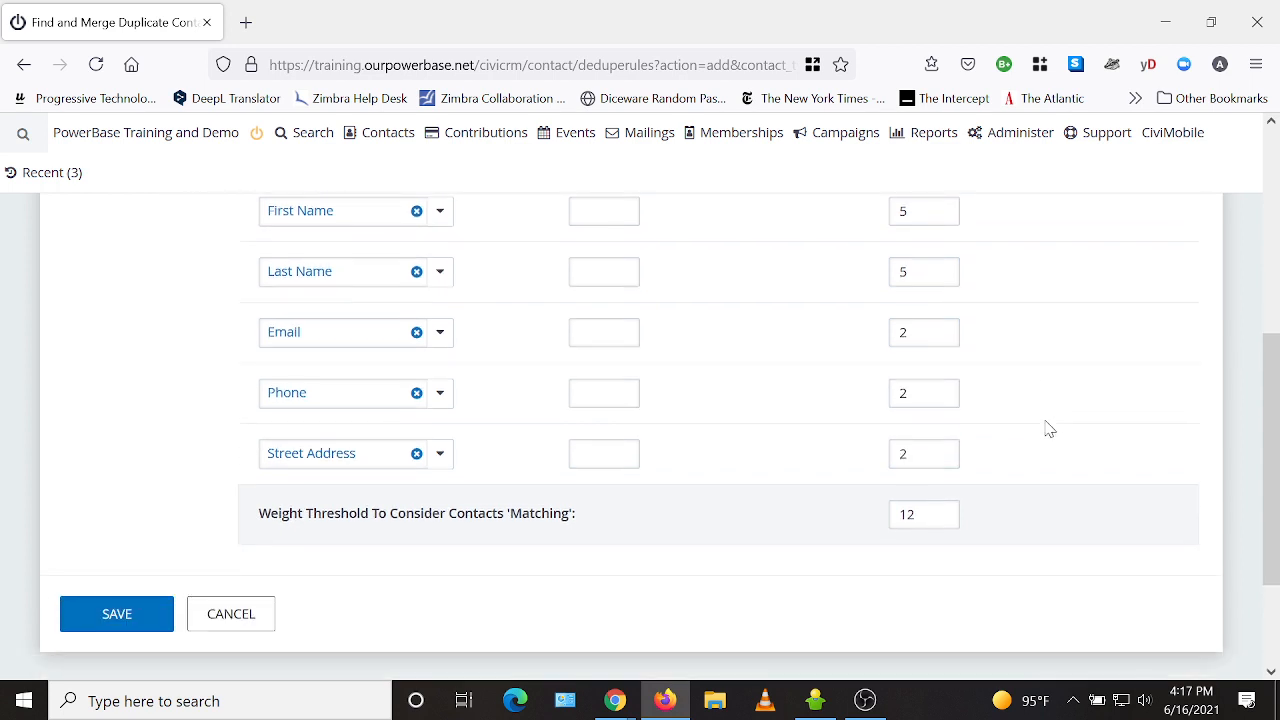
pyautogui.click(131, 618)
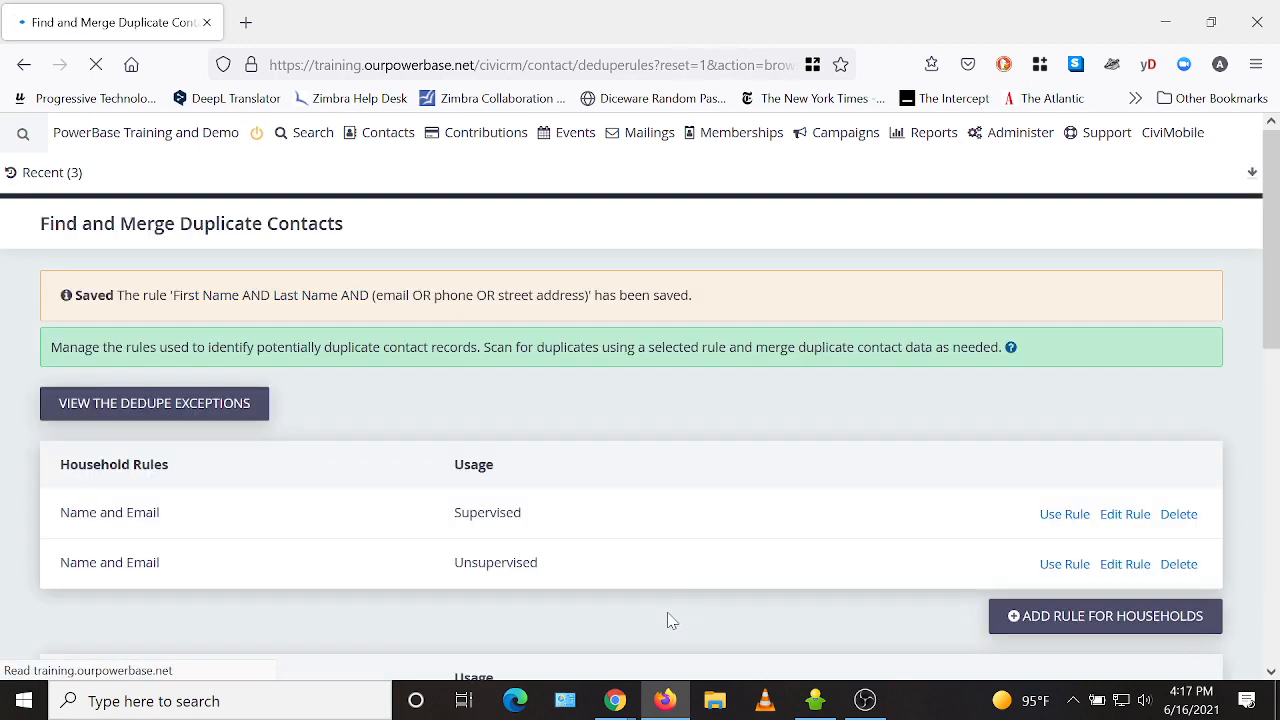
pyautogui.scroll(-3, 710, 508)
pyautogui.scroll(-4, 715, 503)
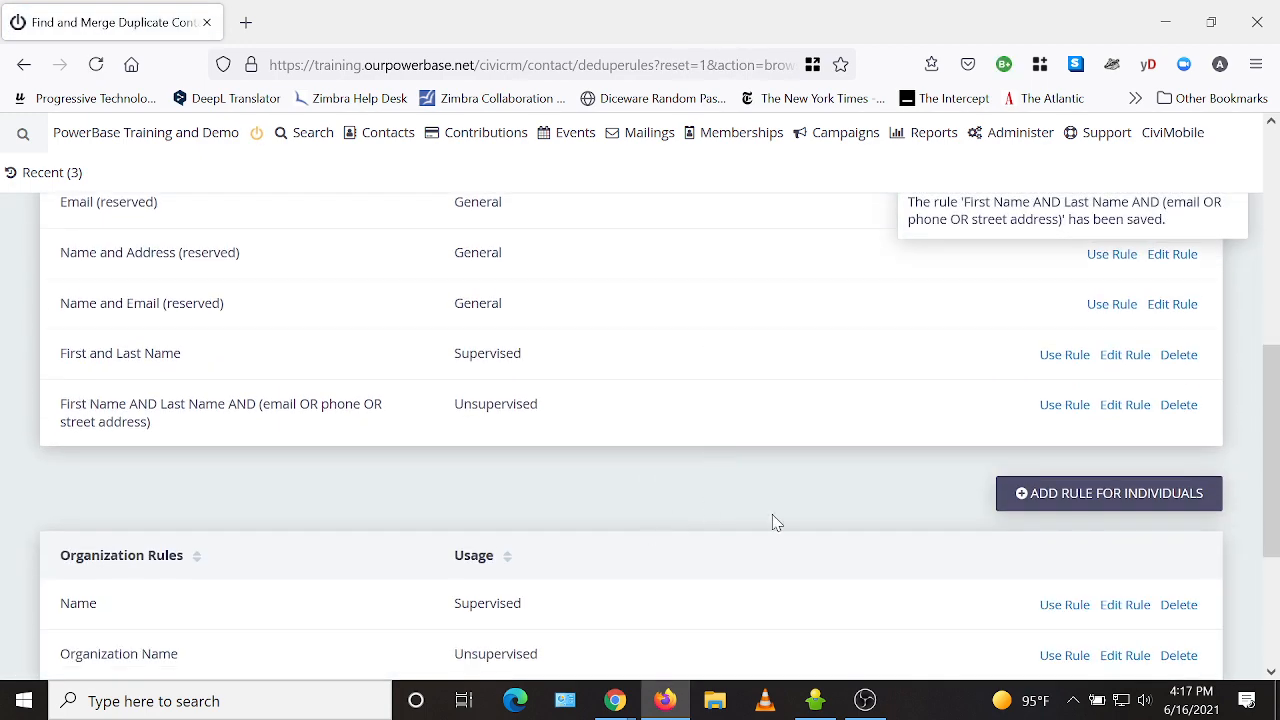
pyautogui.scroll(2, 775, 525)
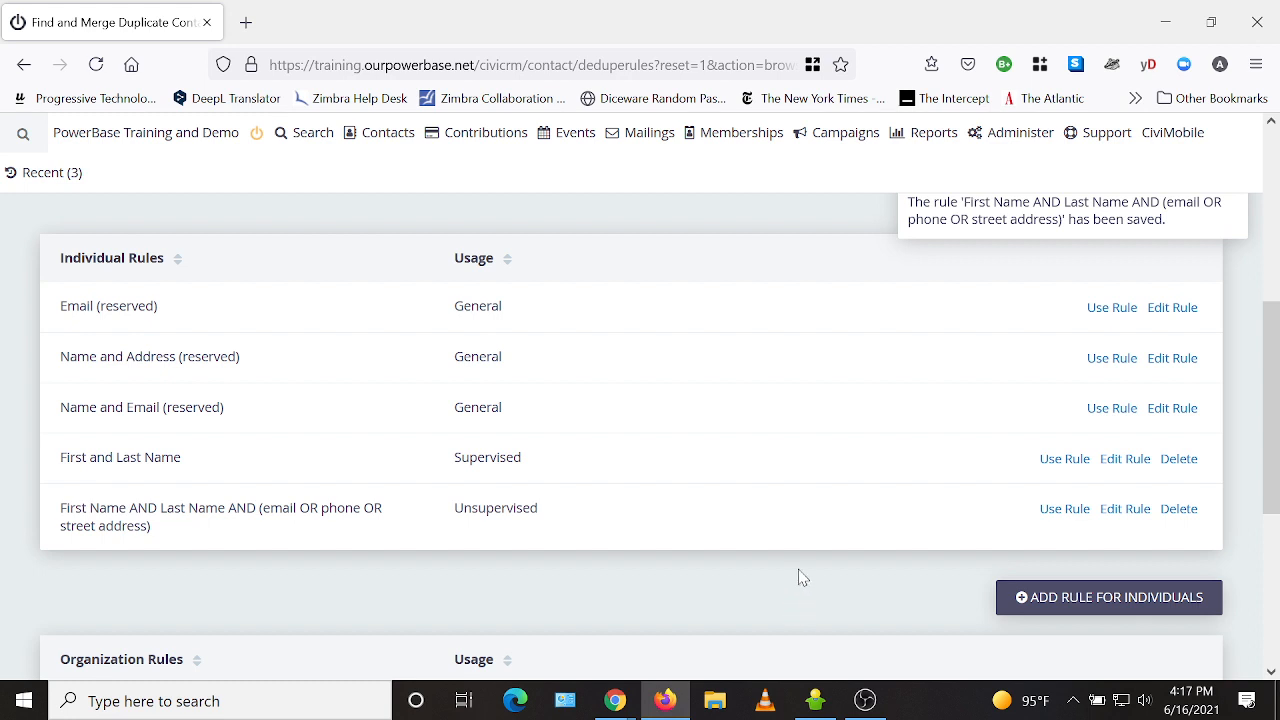